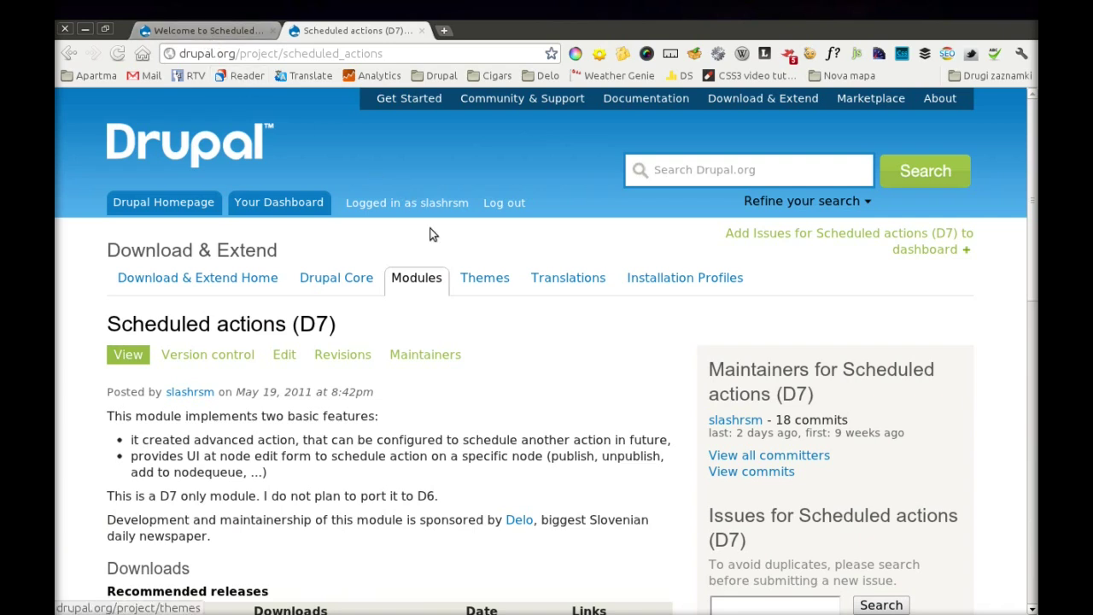
- On the local Drupal site, enable the Node scheduled actions and Scheduled actions modules and save the module configuration
click(211, 31)
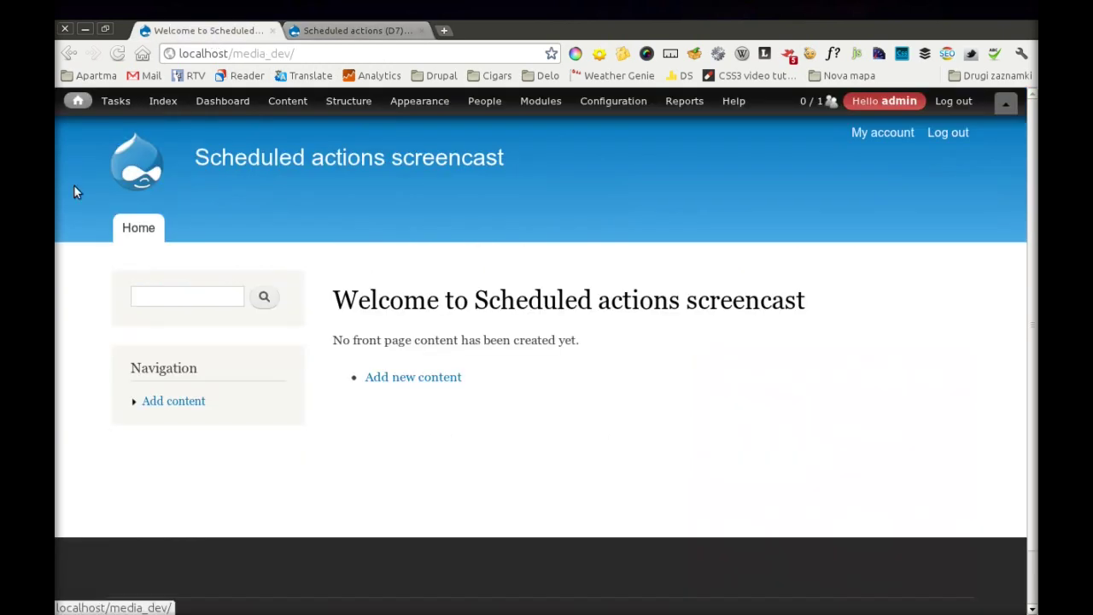
click(540, 101)
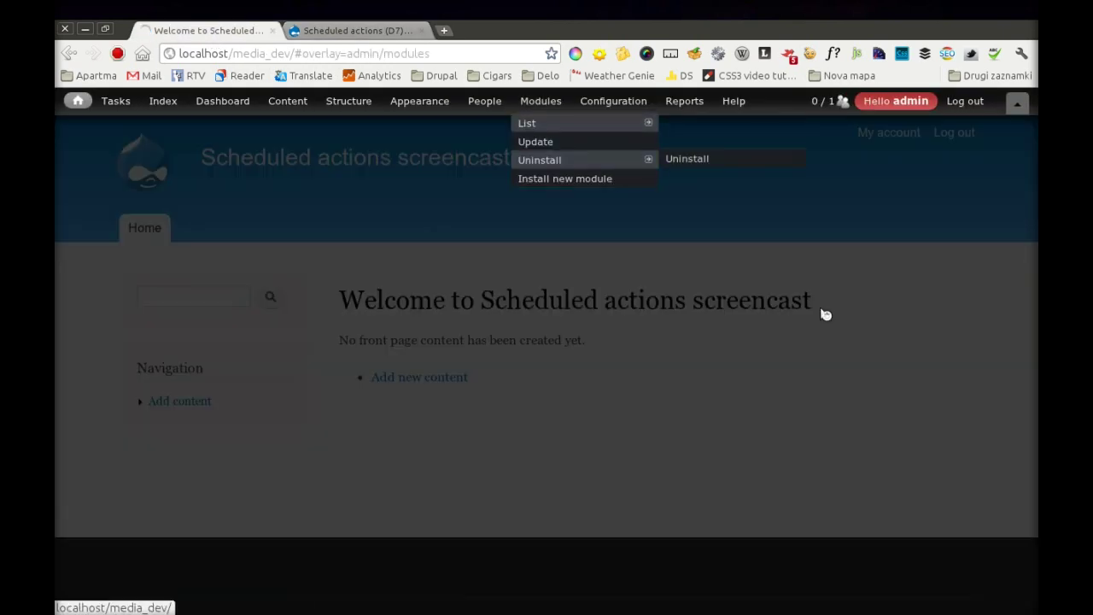
scroll(885, 339, down, 20)
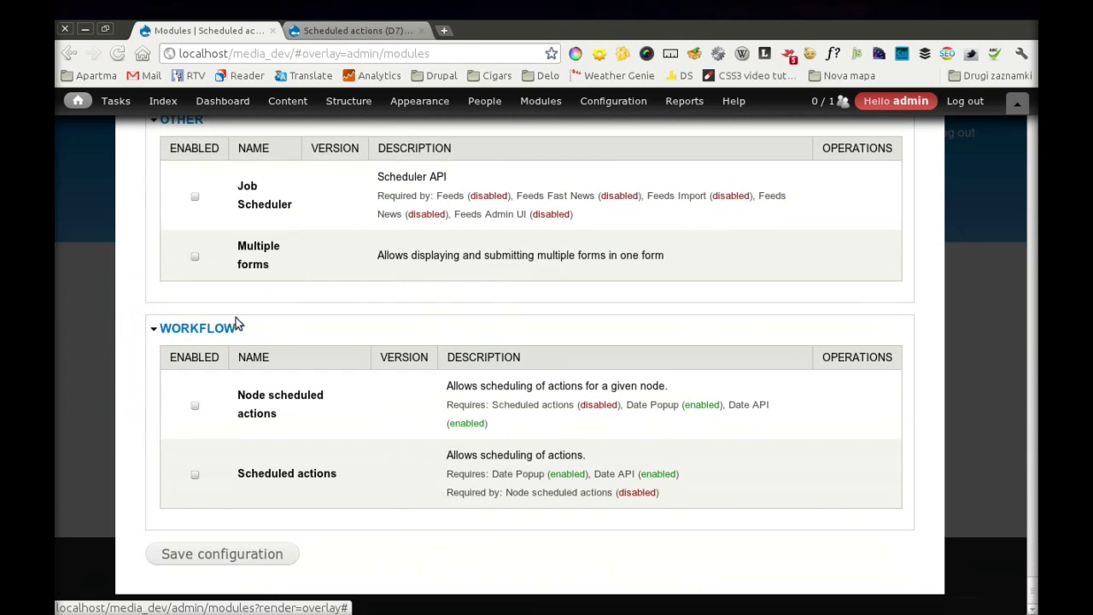
click(195, 406)
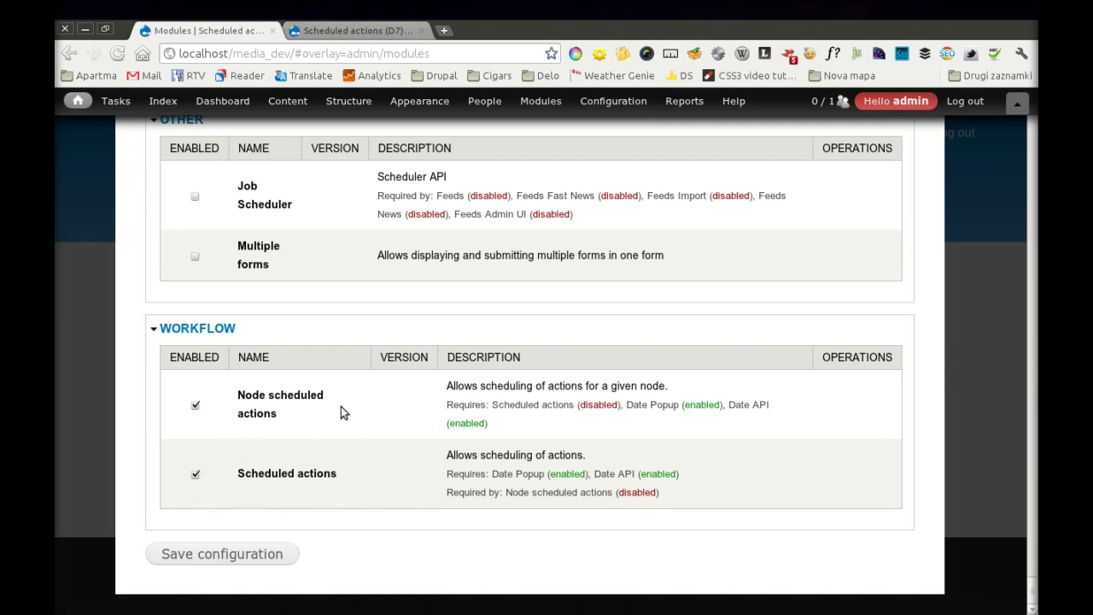
click(237, 557)
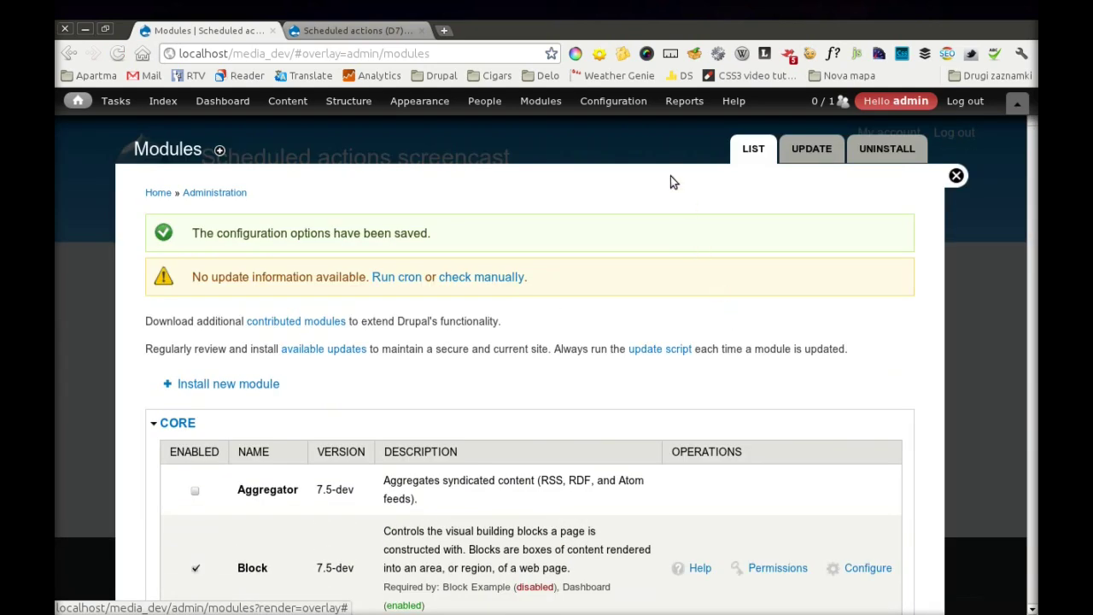
- Start creating a "Schedule an action" advanced action from the site's system Actions page
mouse_move(629, 107)
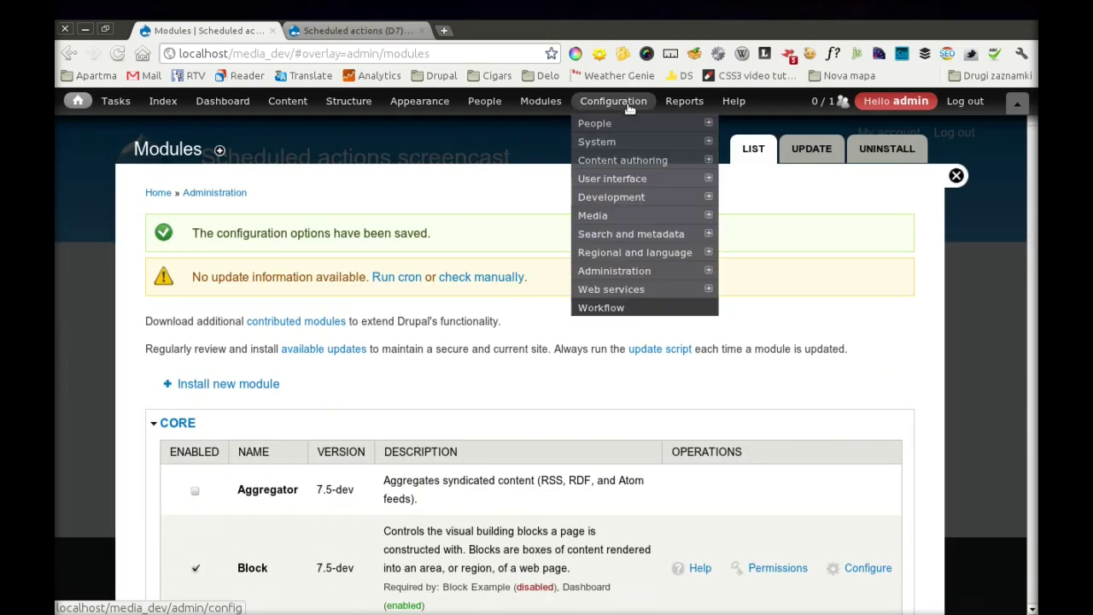
mouse_move(627, 141)
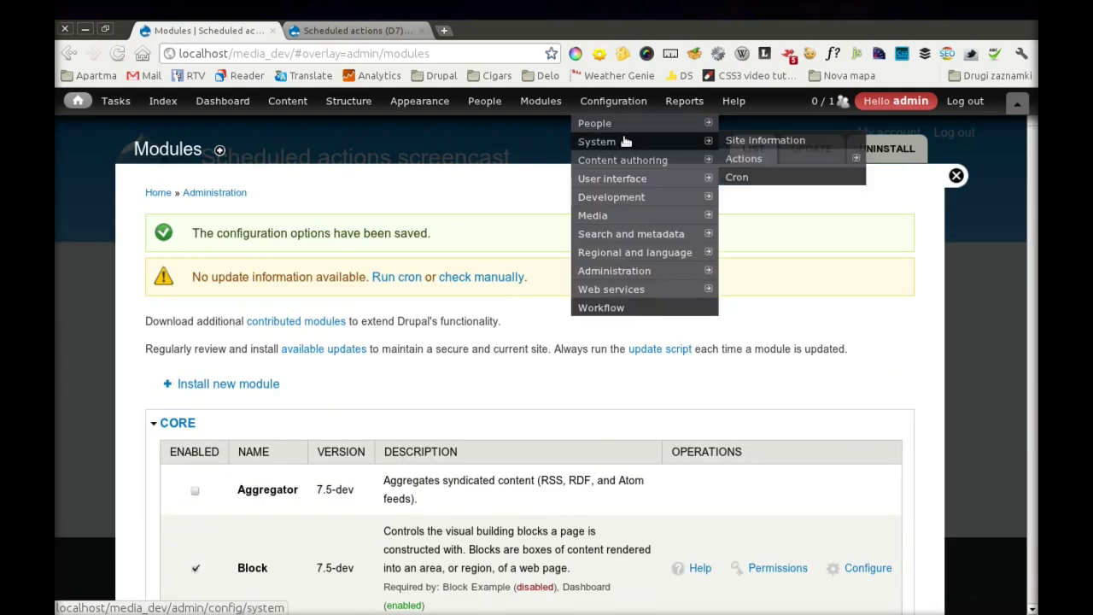
click(766, 167)
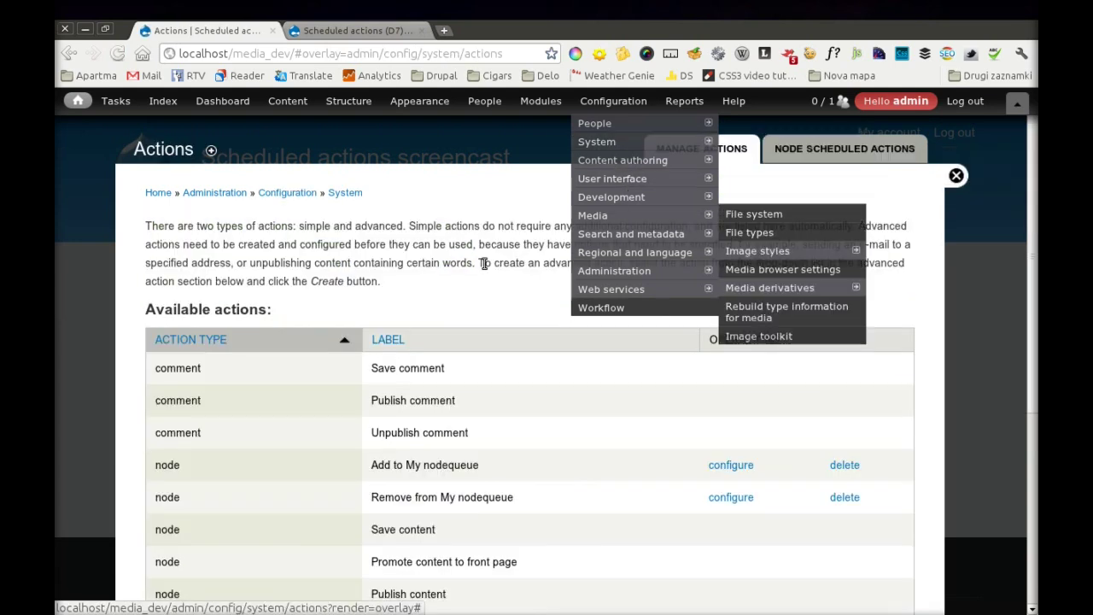
scroll(435, 278, down, 7)
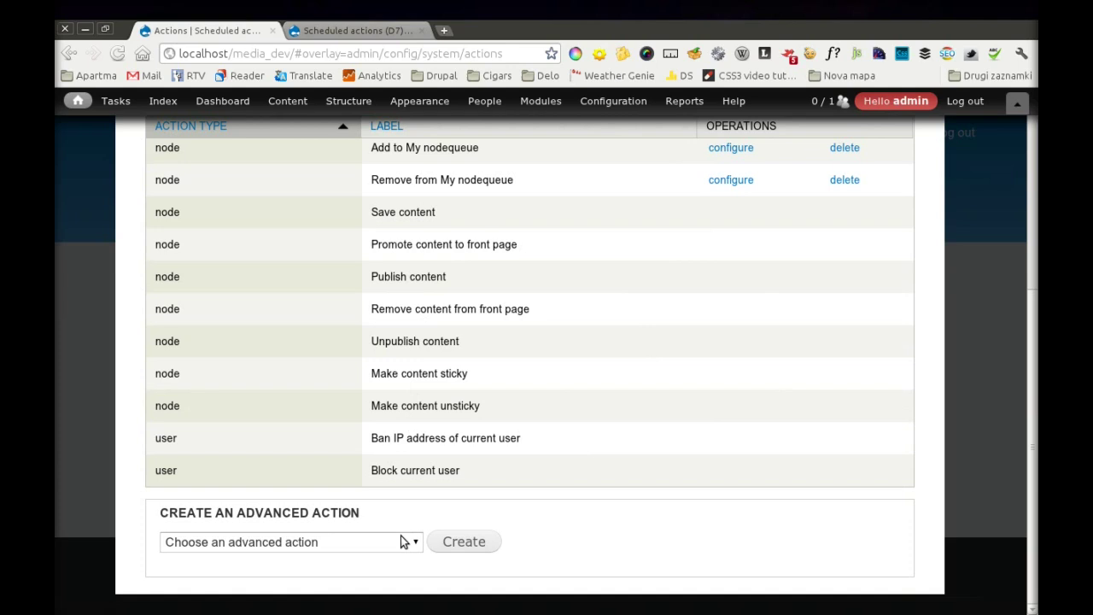
click(402, 538)
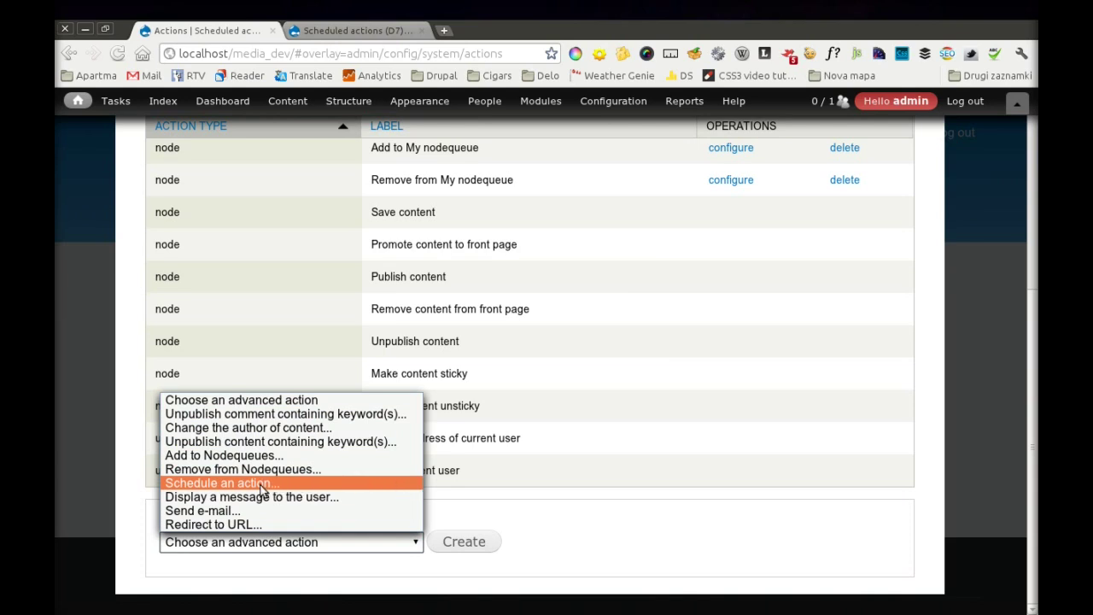
click(182, 483)
click(480, 541)
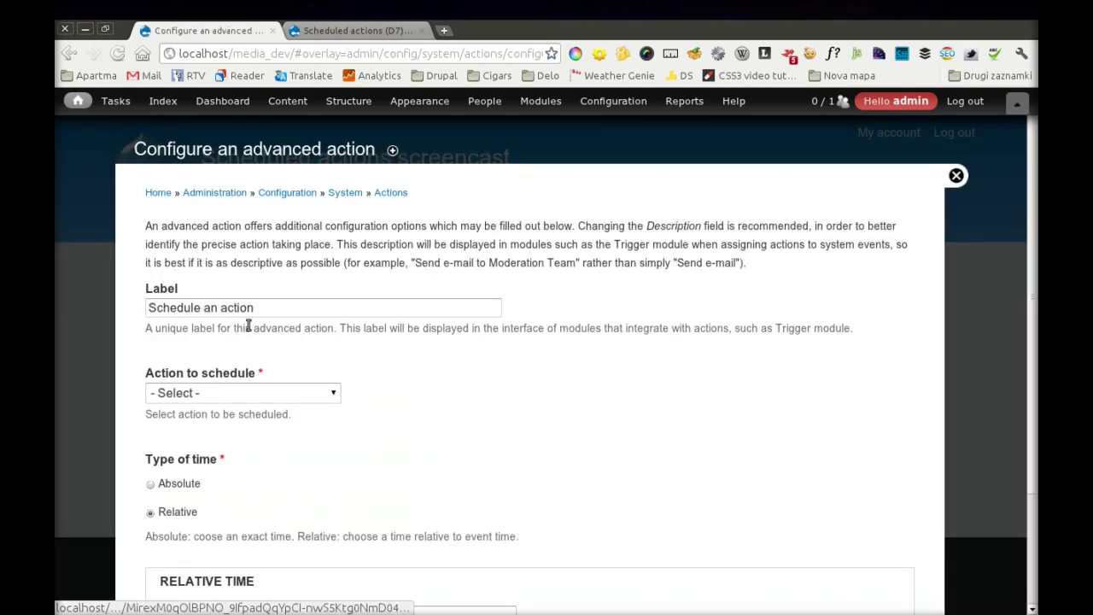
- Change the advanced action's label to "Schedule node publish"
drag(260, 307, 202, 308)
key(BackSpace)
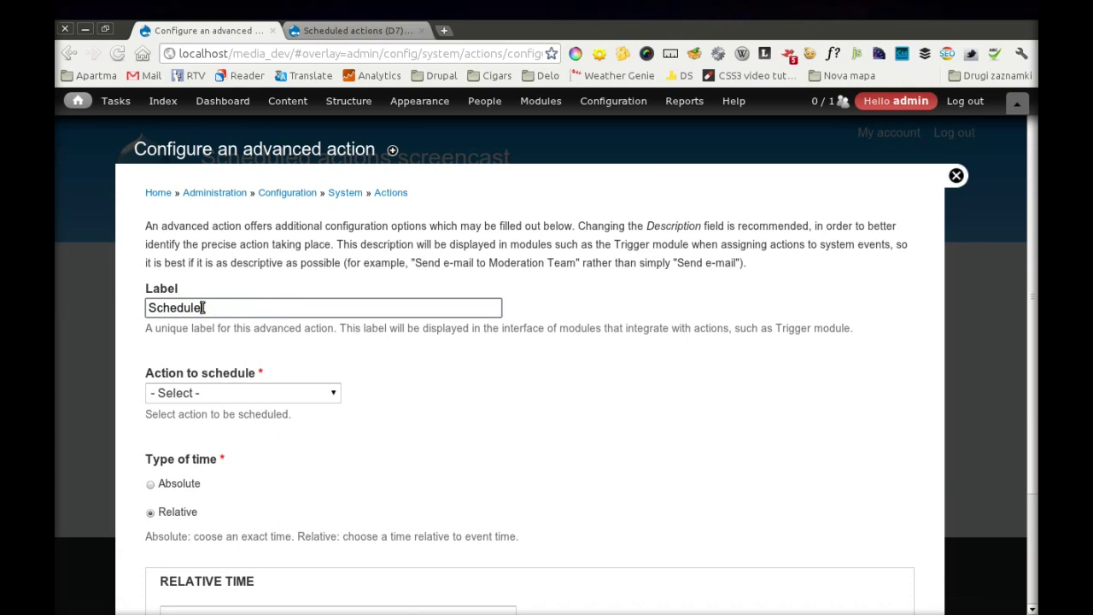
text(n)
key(Down)
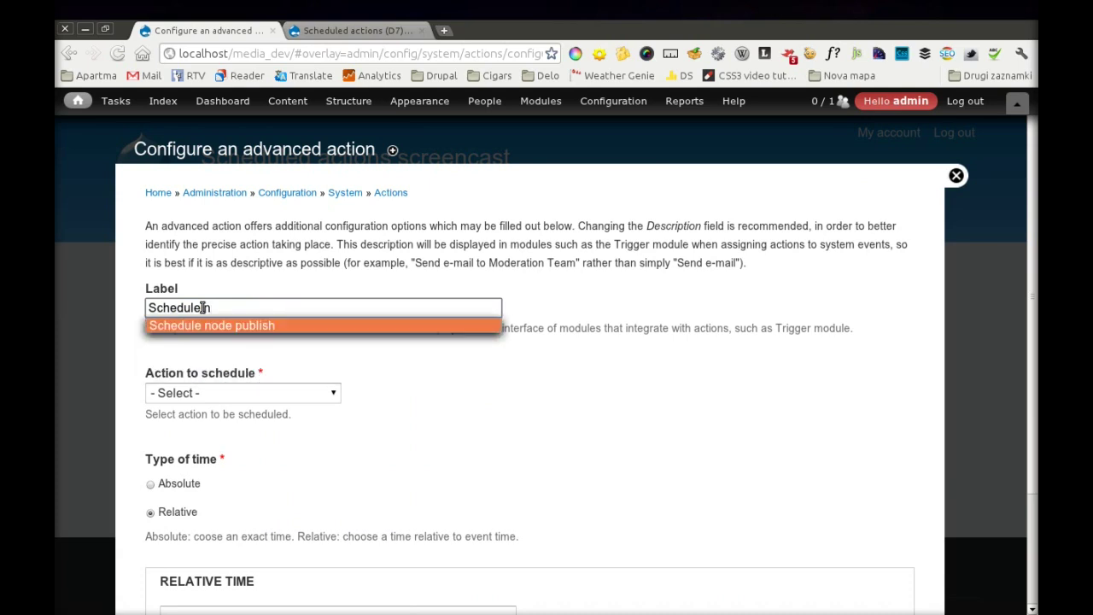
key(Return)
- Choose Publish content as the action to schedule
click(327, 393)
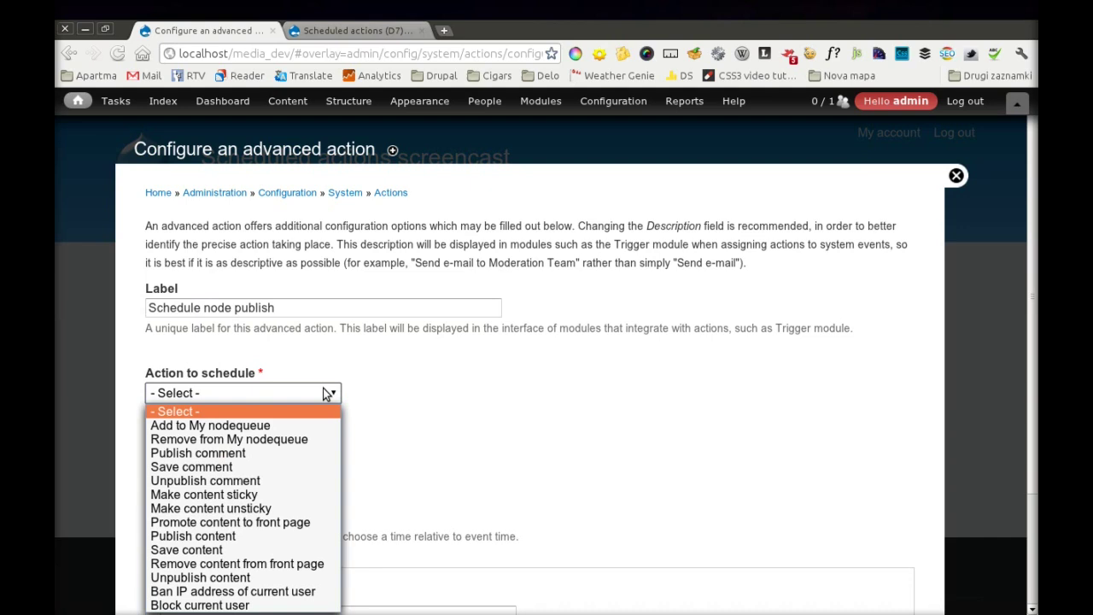
click(325, 390)
scroll(320, 379, down, 2)
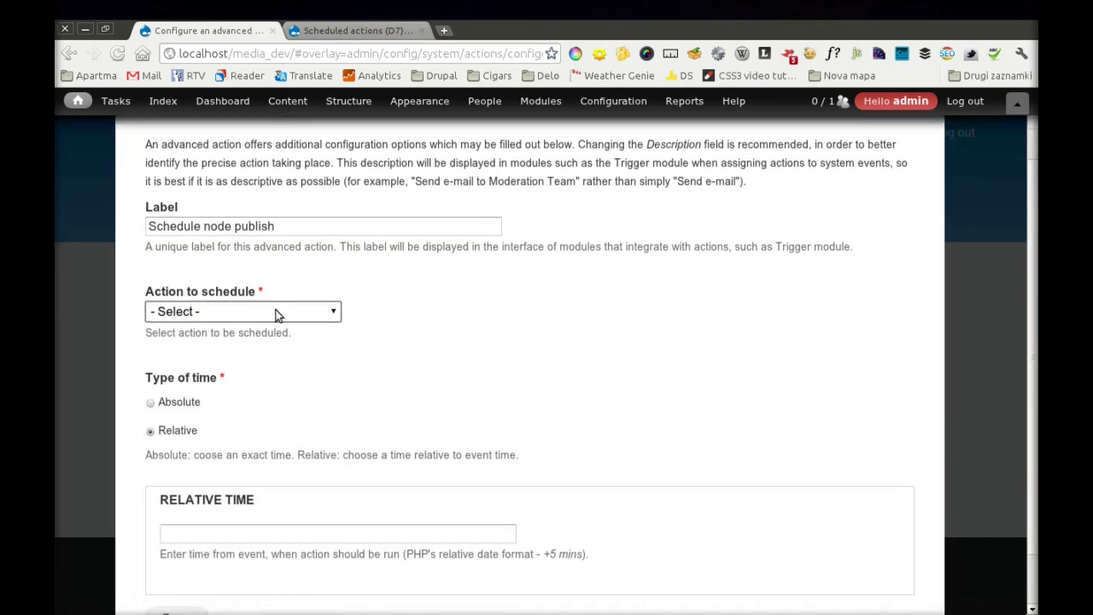
click(275, 313)
click(275, 456)
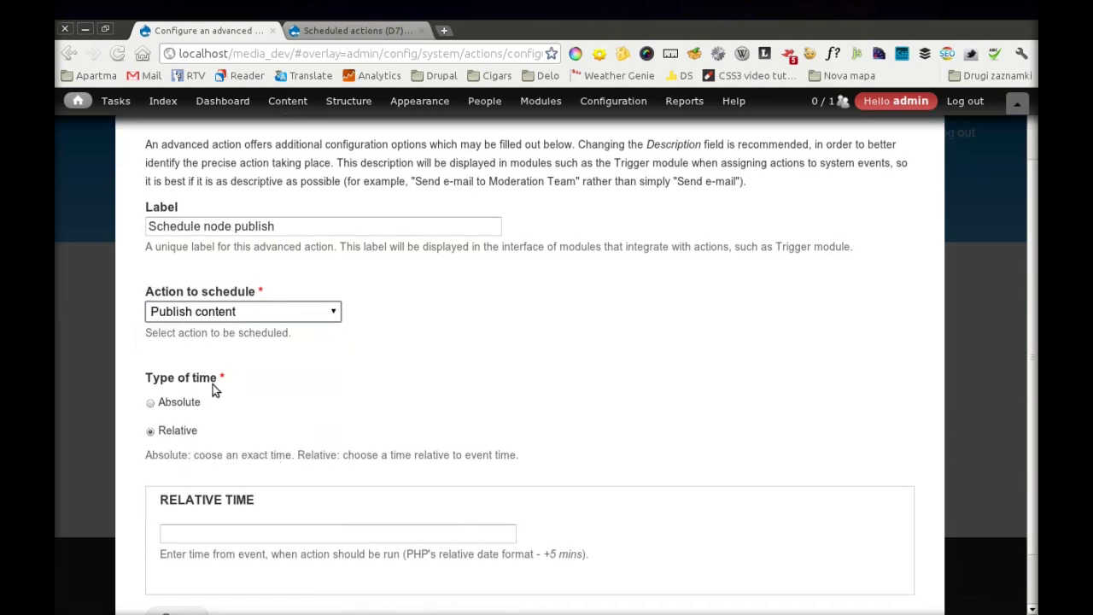
- Set the action's relative time to "+1 hour" and look over the form
click(238, 533)
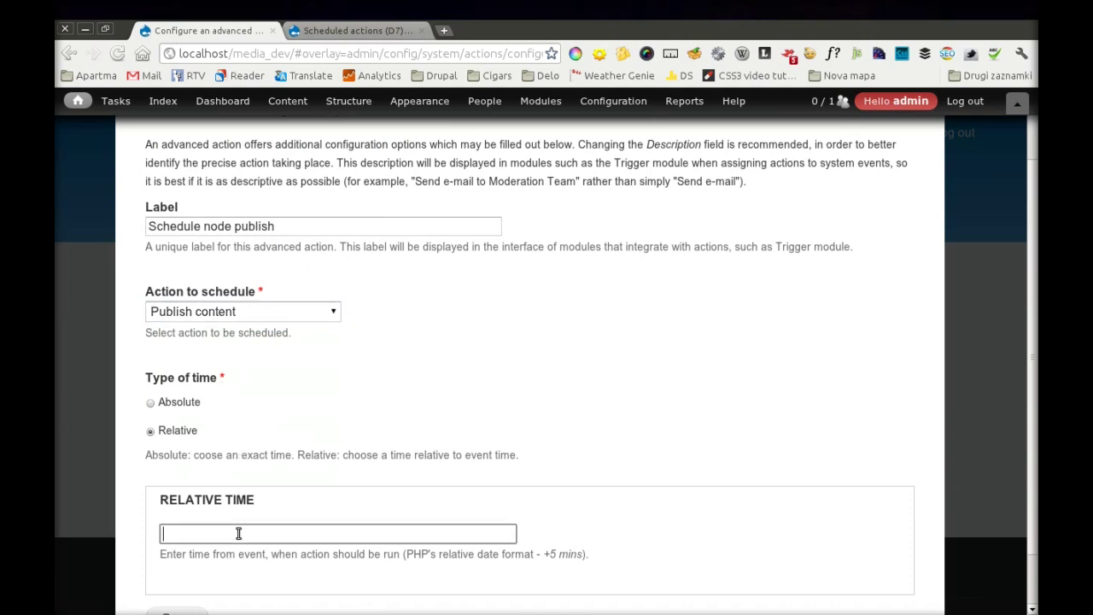
text(+1)
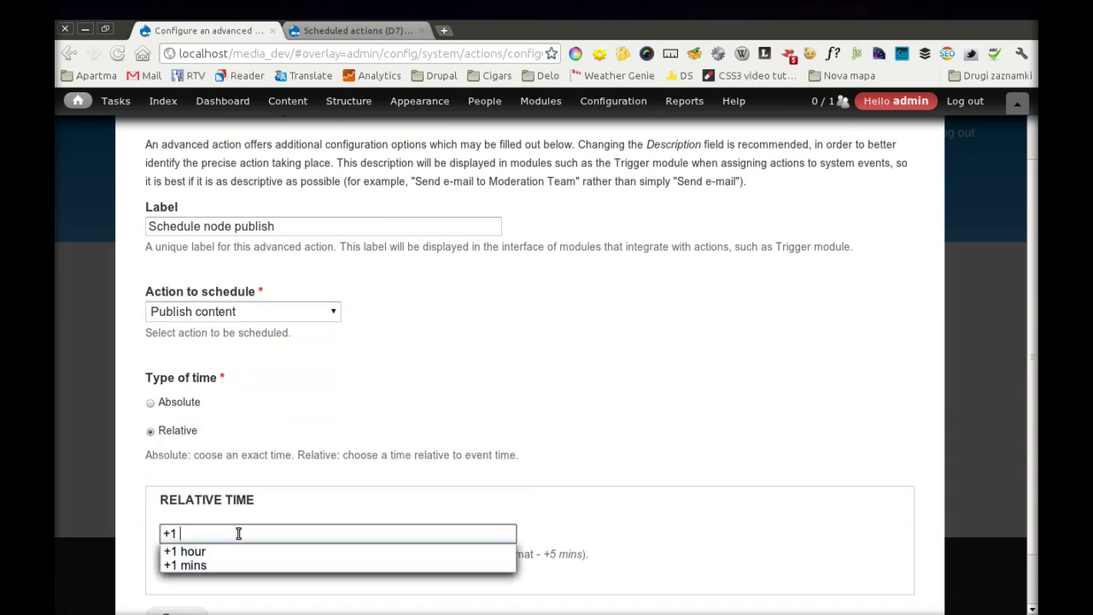
key(Down)
key(Return)
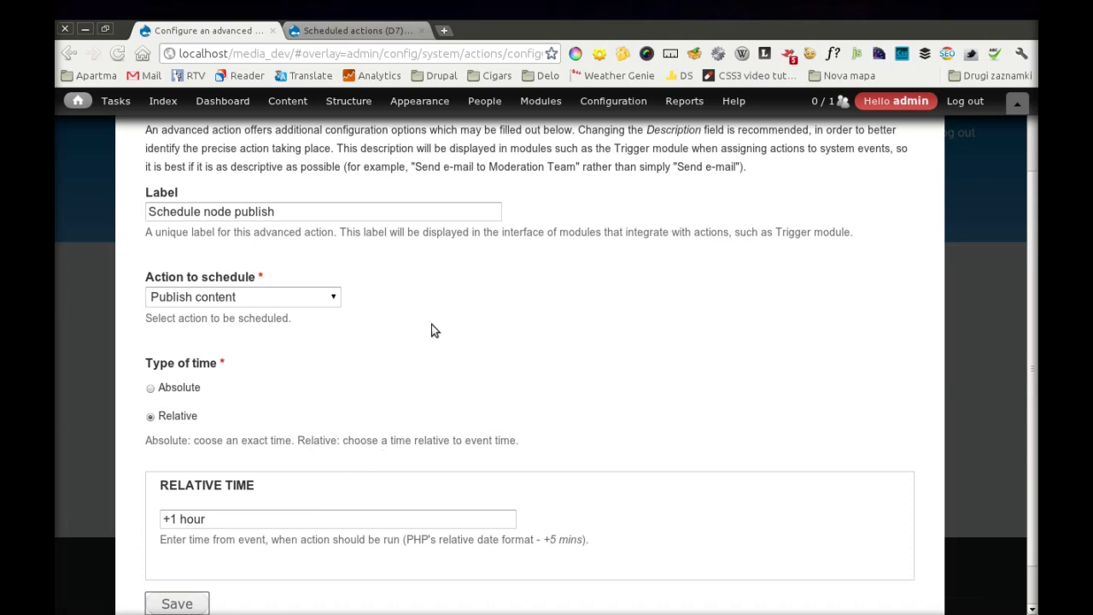
scroll(818, 278, up, 2)
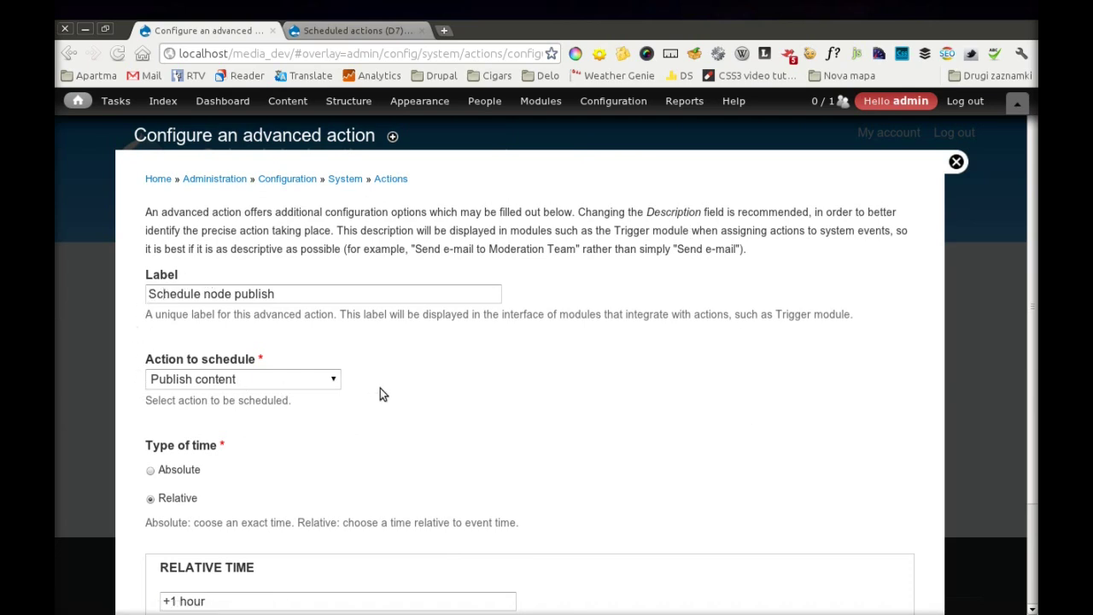
scroll(416, 377, down, 3)
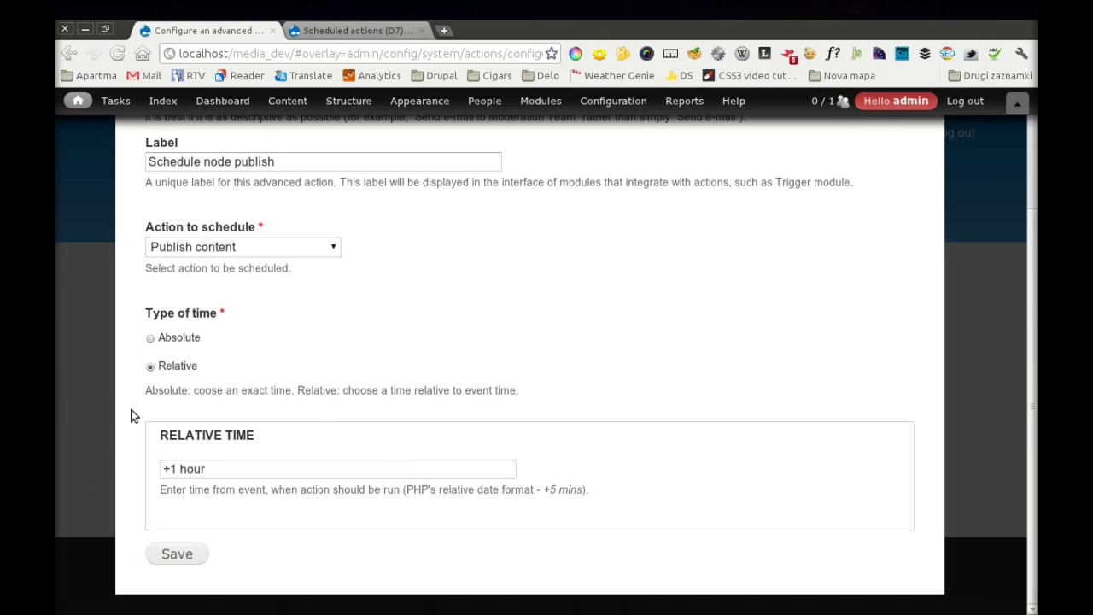
- Try the absolute time type with the date 07/26/2011 and switch back to relative time
click(151, 338)
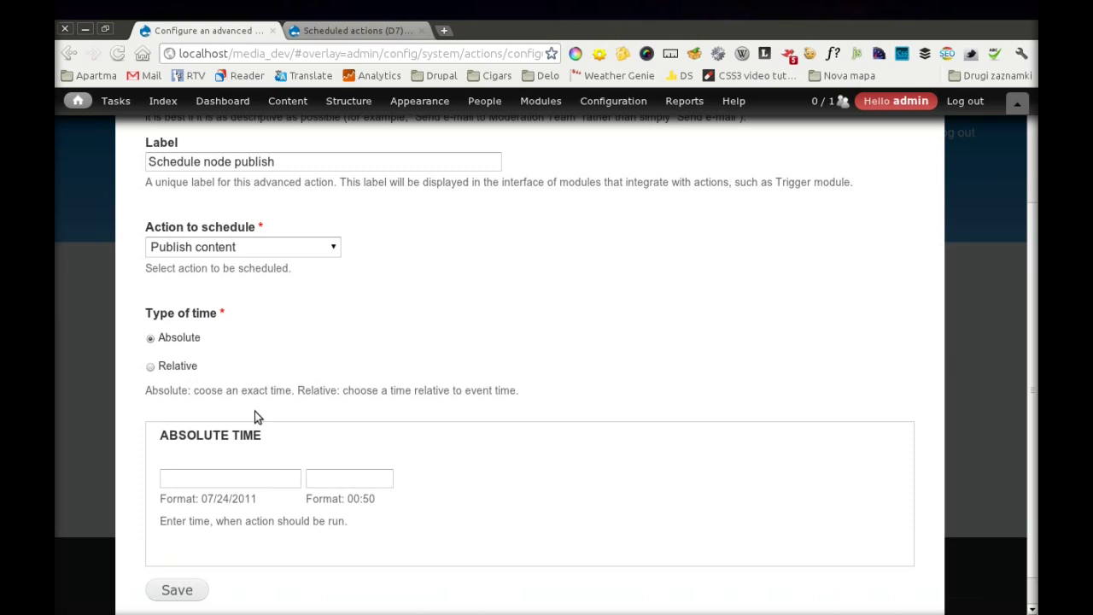
click(243, 482)
click(211, 452)
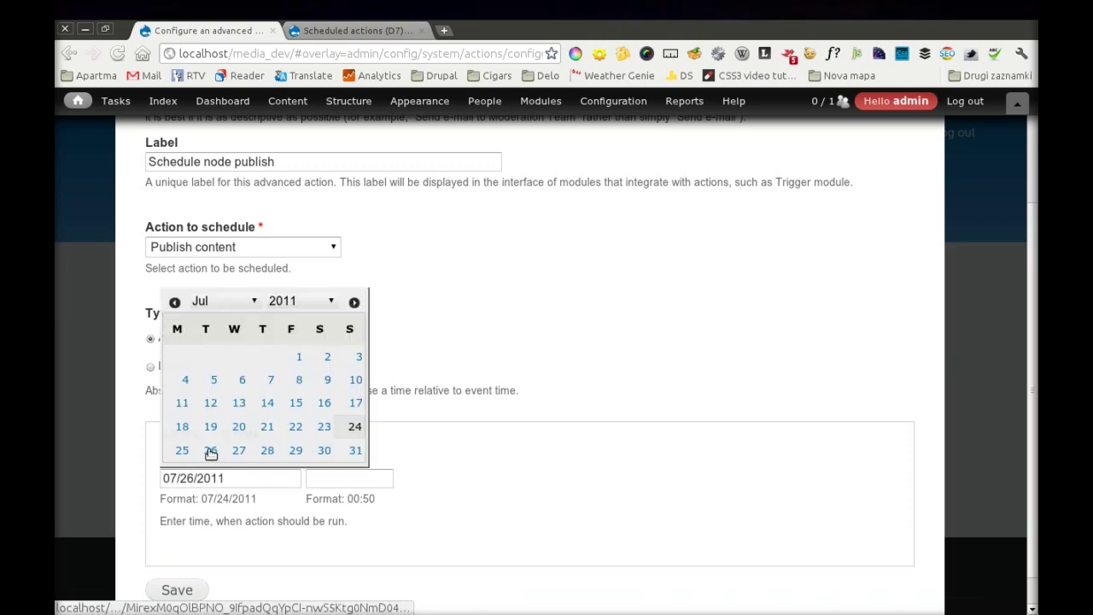
click(343, 476)
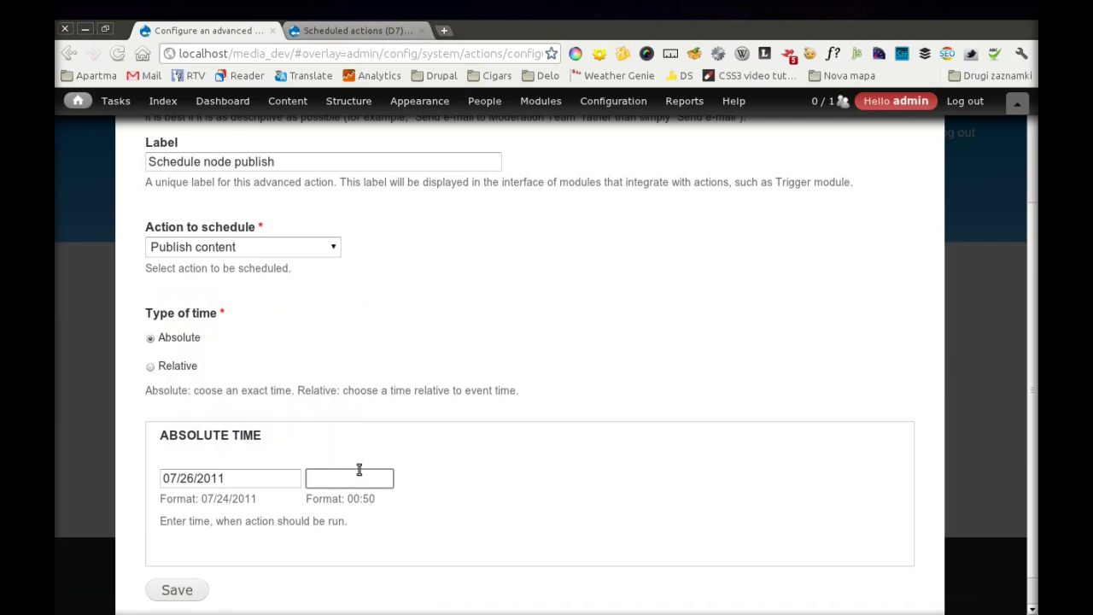
click(151, 367)
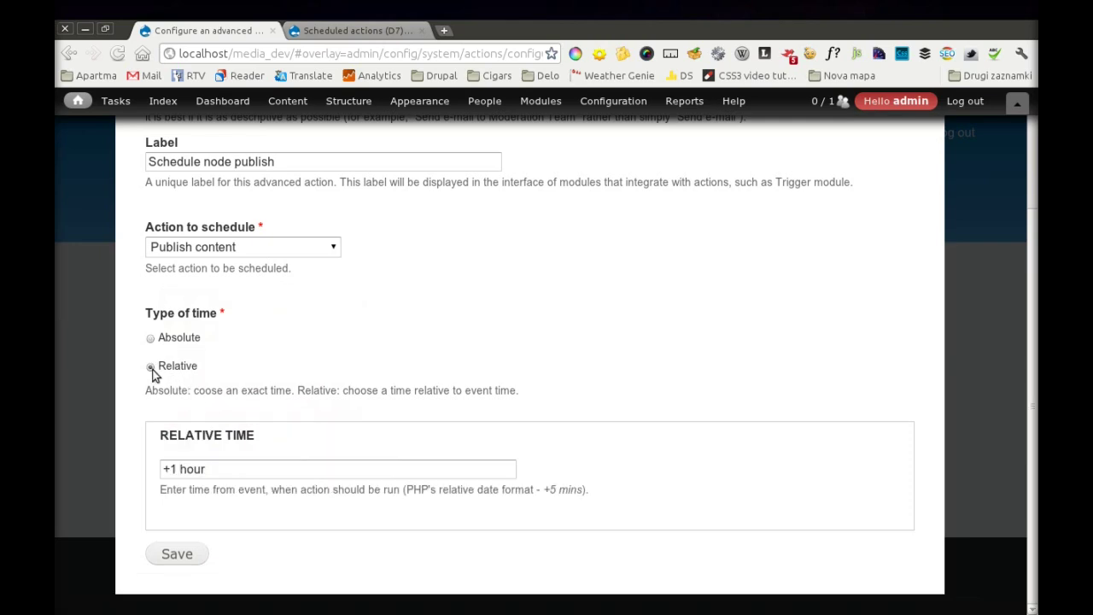
- Save the advanced action and check the Schedule node publish and Publish content entries among the available actions
click(202, 557)
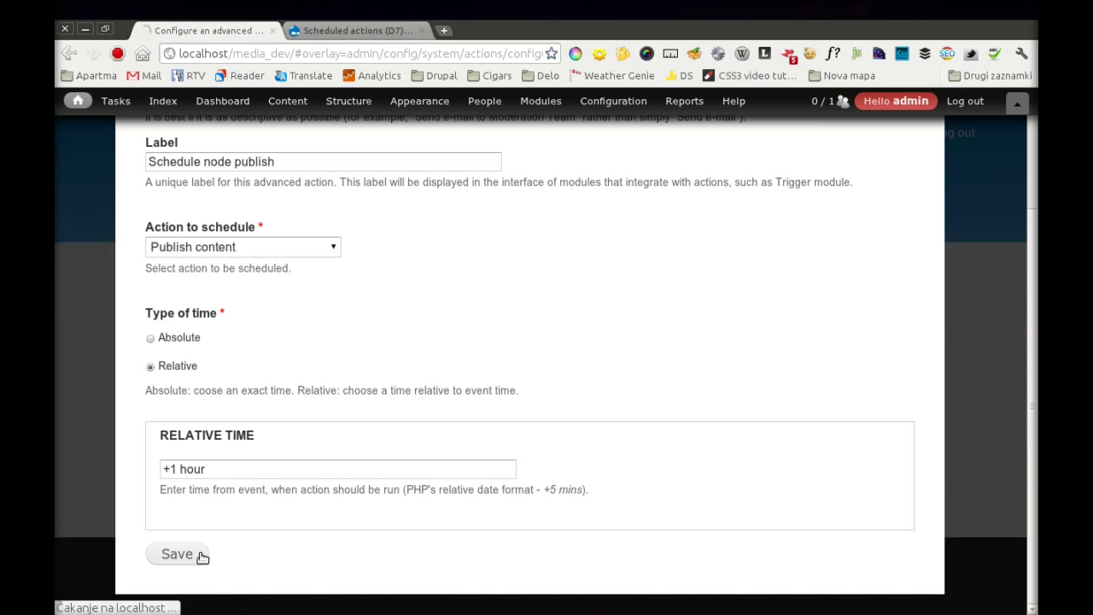
scroll(395, 426, down, 3)
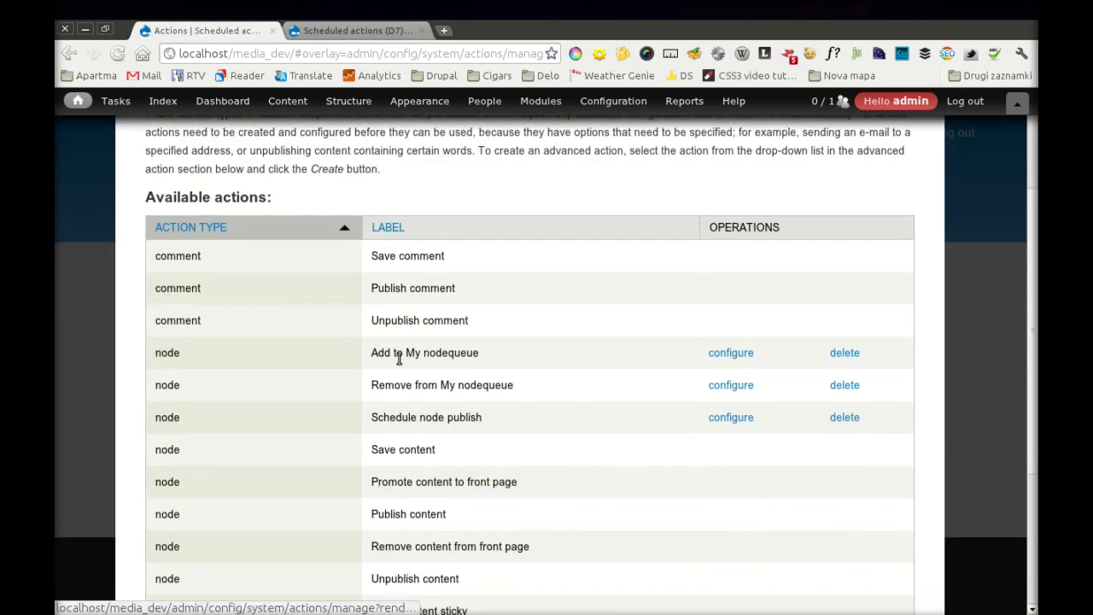
drag(368, 416, 485, 417)
click(495, 418)
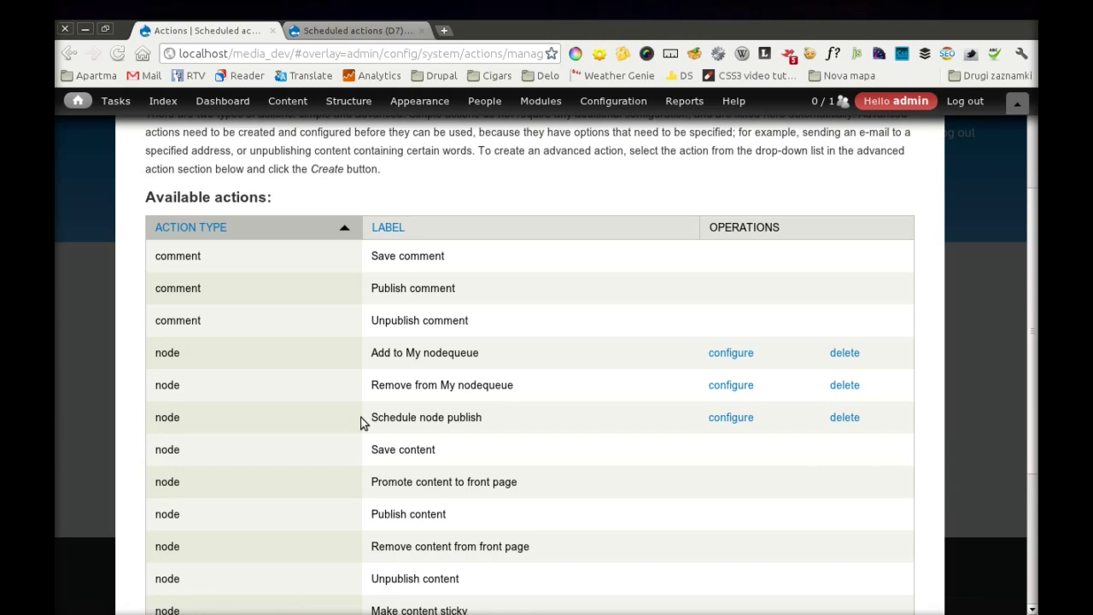
scroll(348, 404, down, 1)
scroll(348, 409, down, 1)
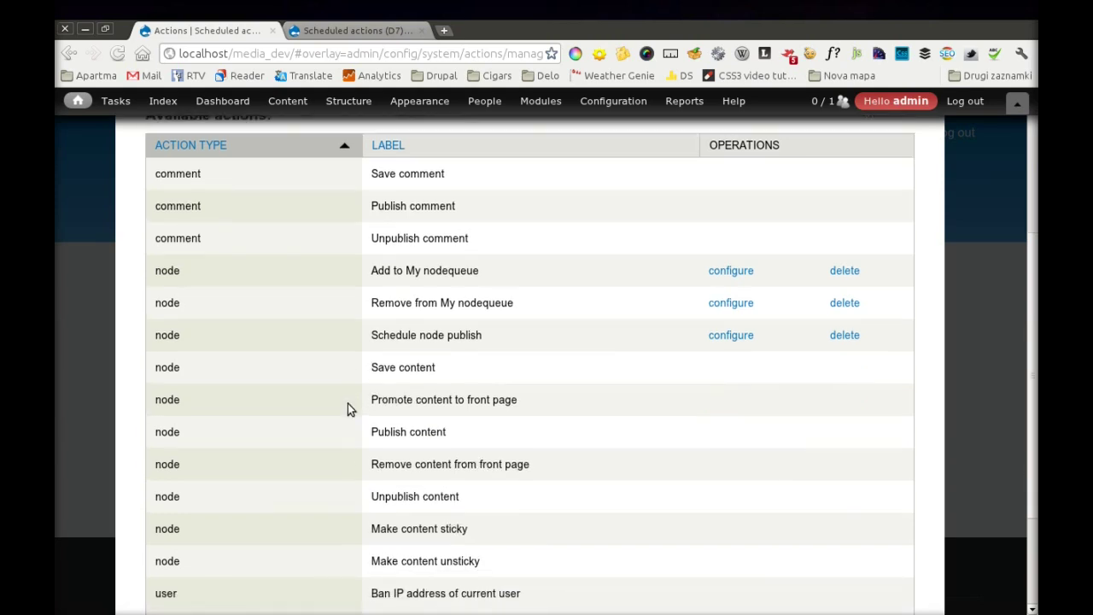
drag(372, 432, 448, 433)
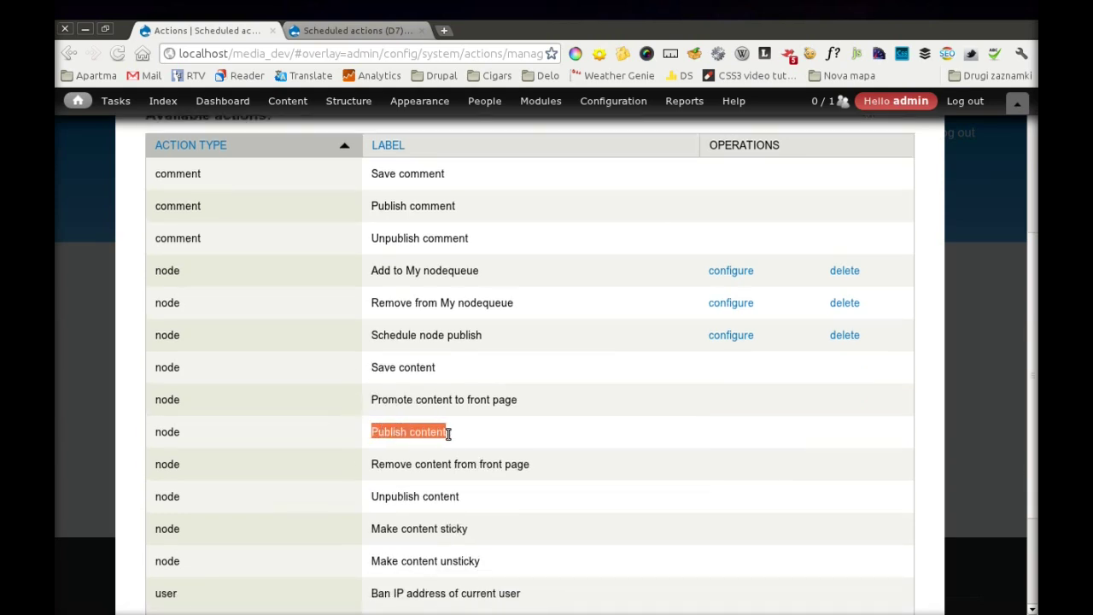
click(263, 480)
scroll(490, 521, up, 3)
scroll(492, 521, up, 3)
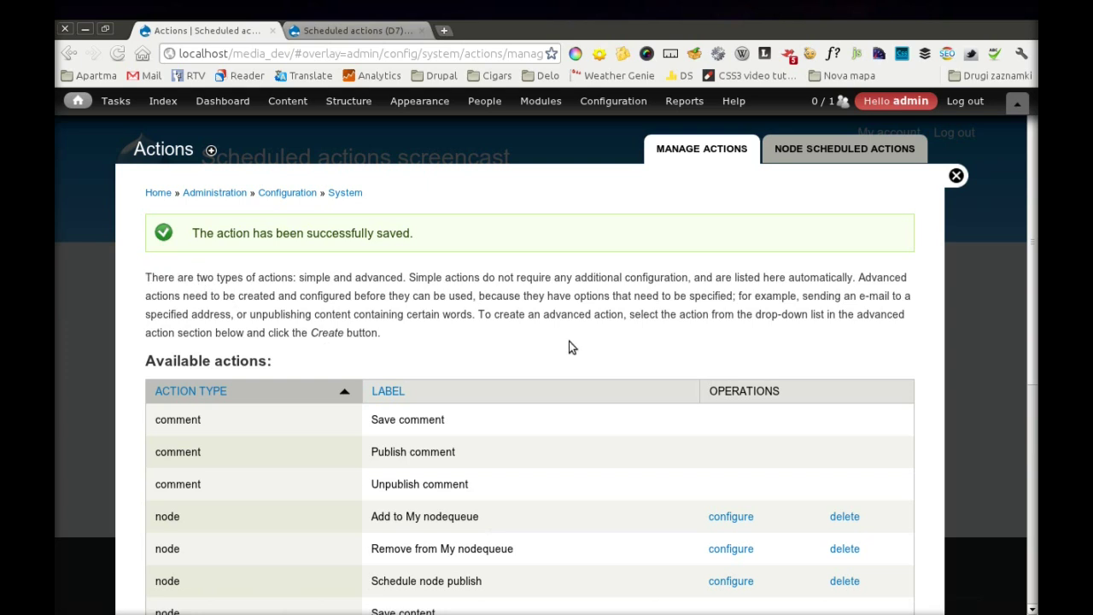
- Enable scheduled actions for the Article content type in the node scheduled actions configuration and look over its available actions
click(871, 152)
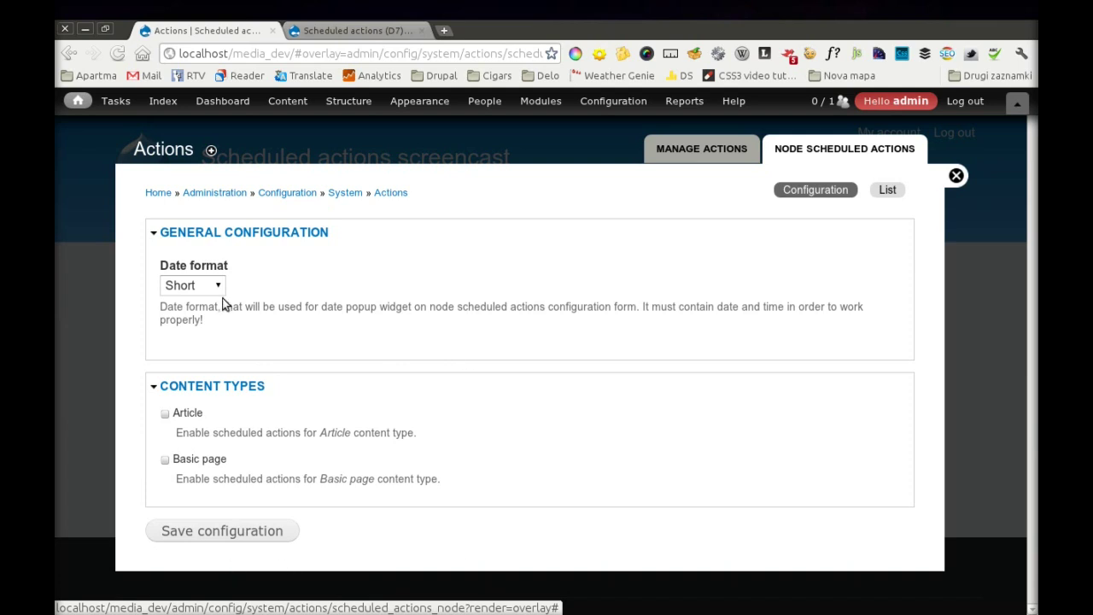
click(166, 414)
scroll(393, 329, down, 5)
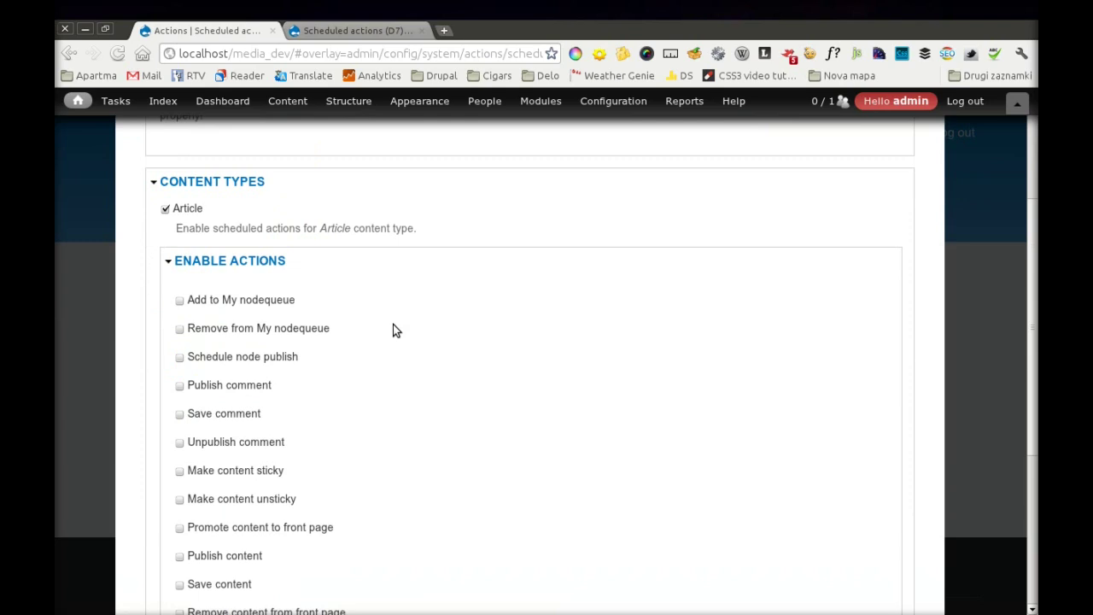
scroll(391, 327, down, 1)
scroll(391, 327, up, 2)
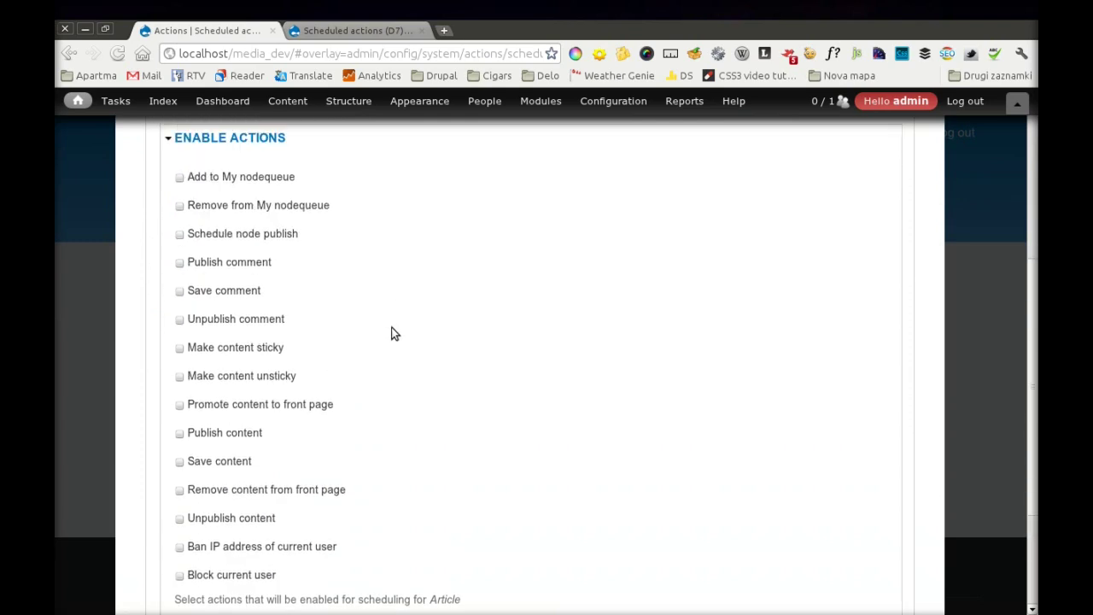
scroll(402, 264, down, 1)
scroll(402, 263, up, 1)
- Enable Publish content, Unpublish content, Remove from My nodequeue and Add to My nodequeue as schedulable actions for Article
click(179, 434)
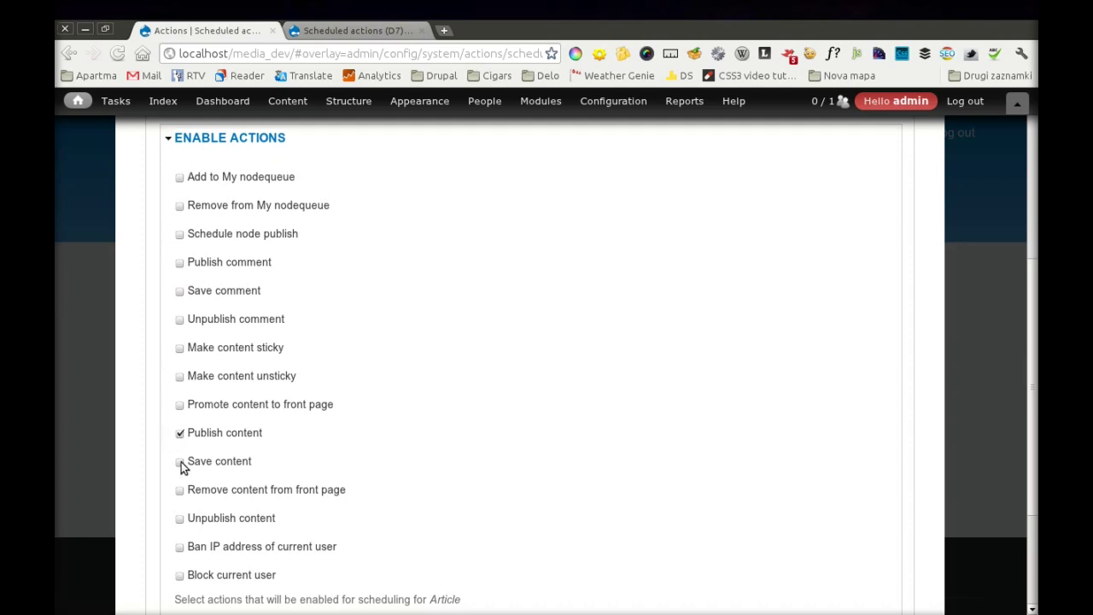
click(179, 519)
scroll(484, 442, up, 2)
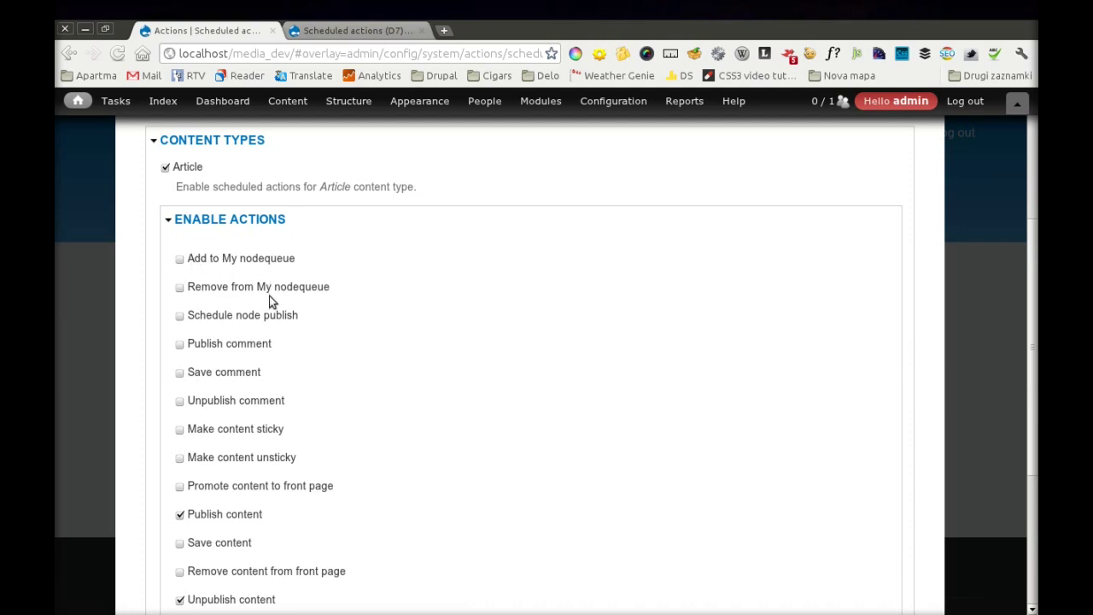
click(181, 286)
click(179, 259)
- Review the Article scheduling options and the date format, and save the node scheduled actions configuration
scroll(467, 269, down, 2)
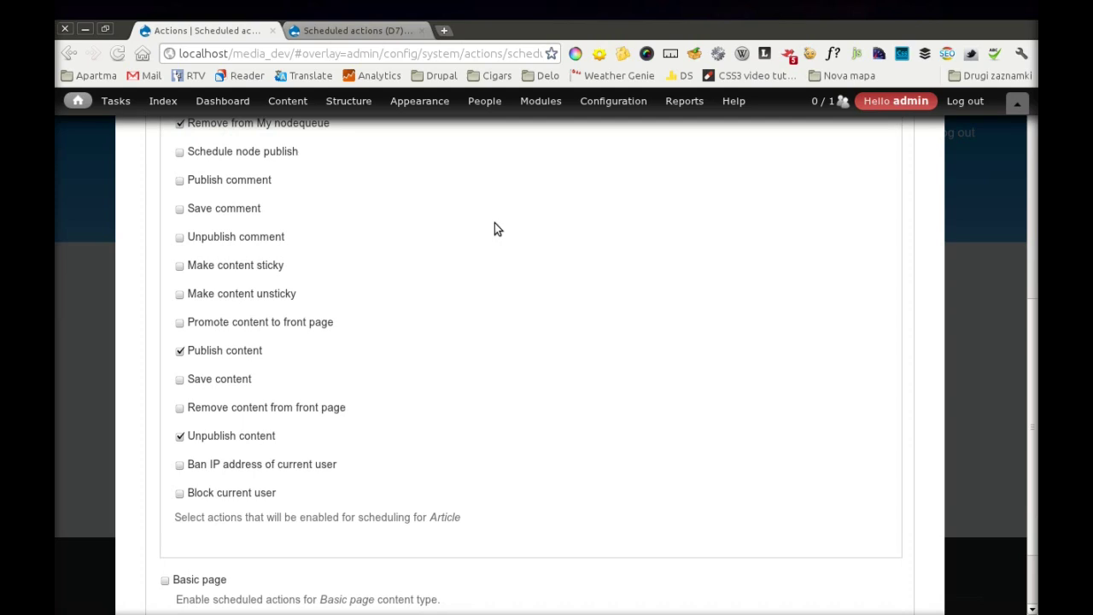
scroll(412, 345, down, 2)
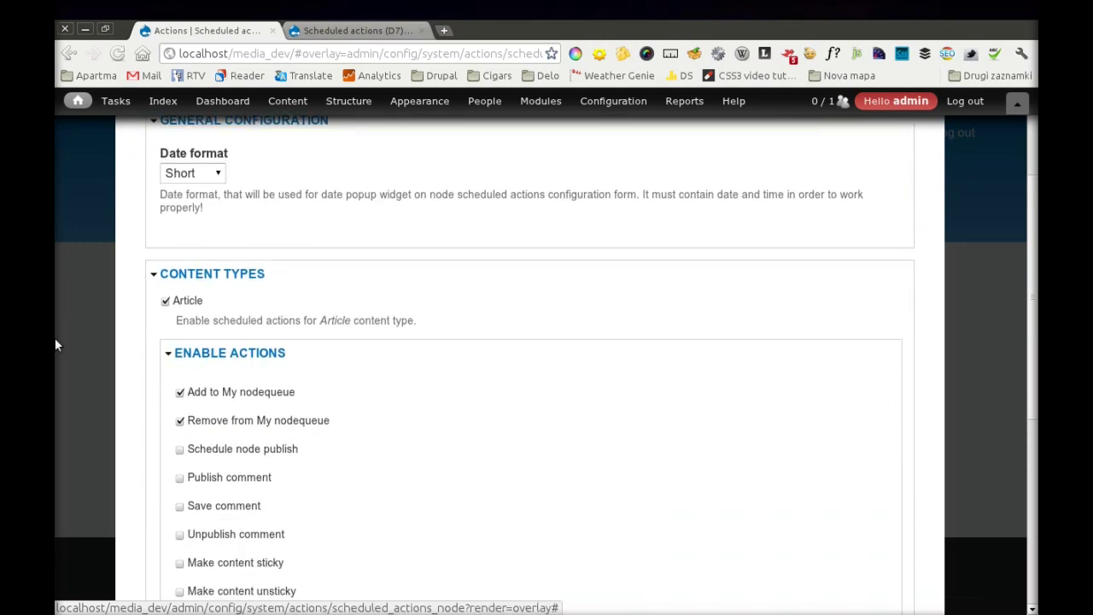
scroll(546, 370, down, 2)
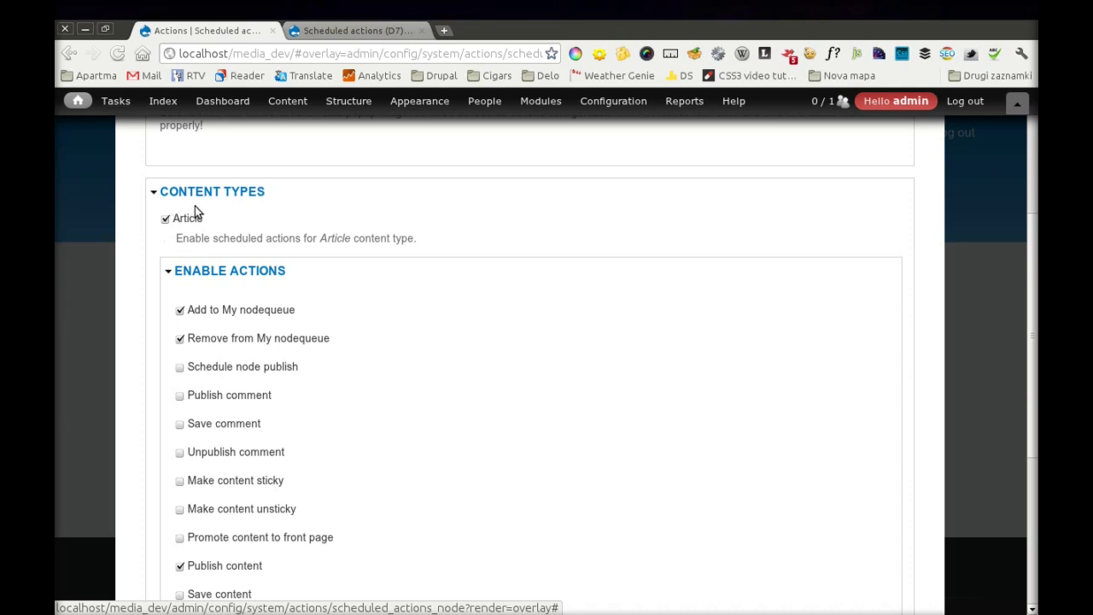
scroll(343, 314, down, 3)
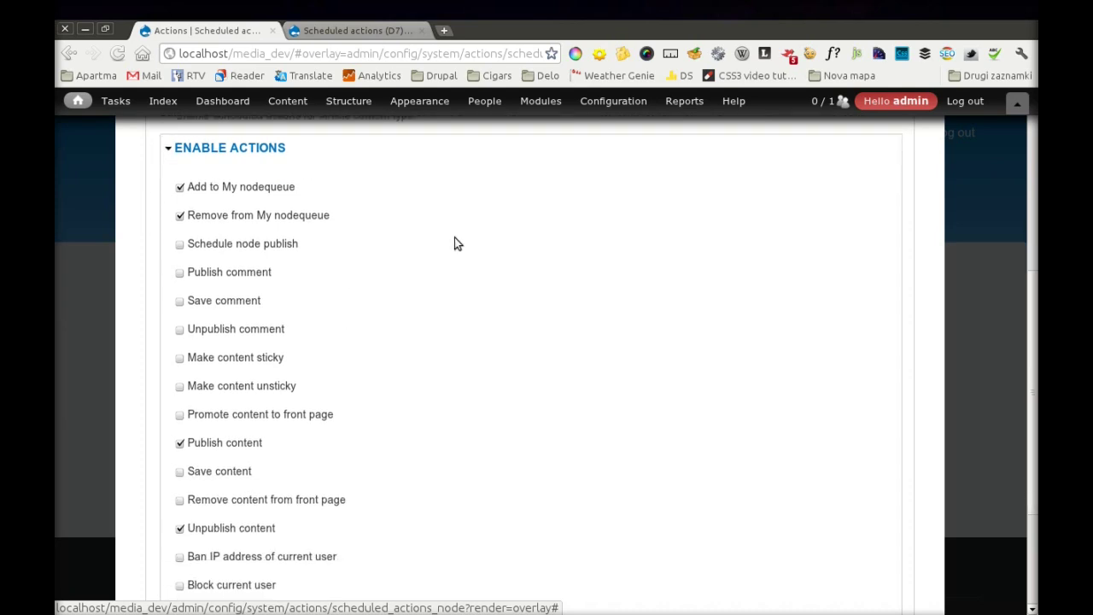
scroll(461, 391, down, 3)
scroll(513, 398, up, 5)
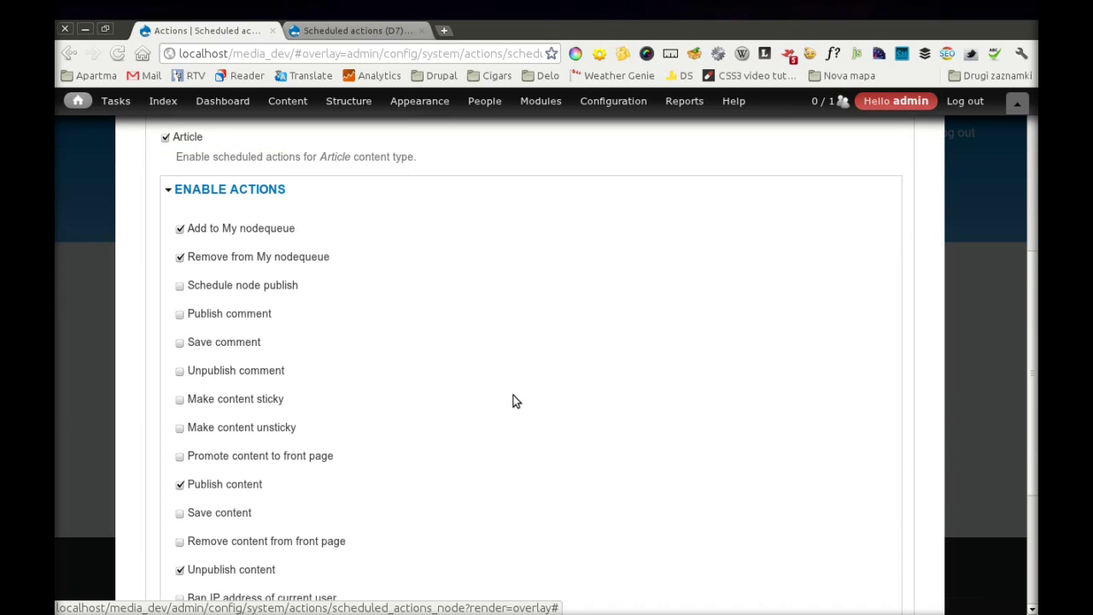
scroll(174, 303, down, 3)
scroll(173, 297, down, 4)
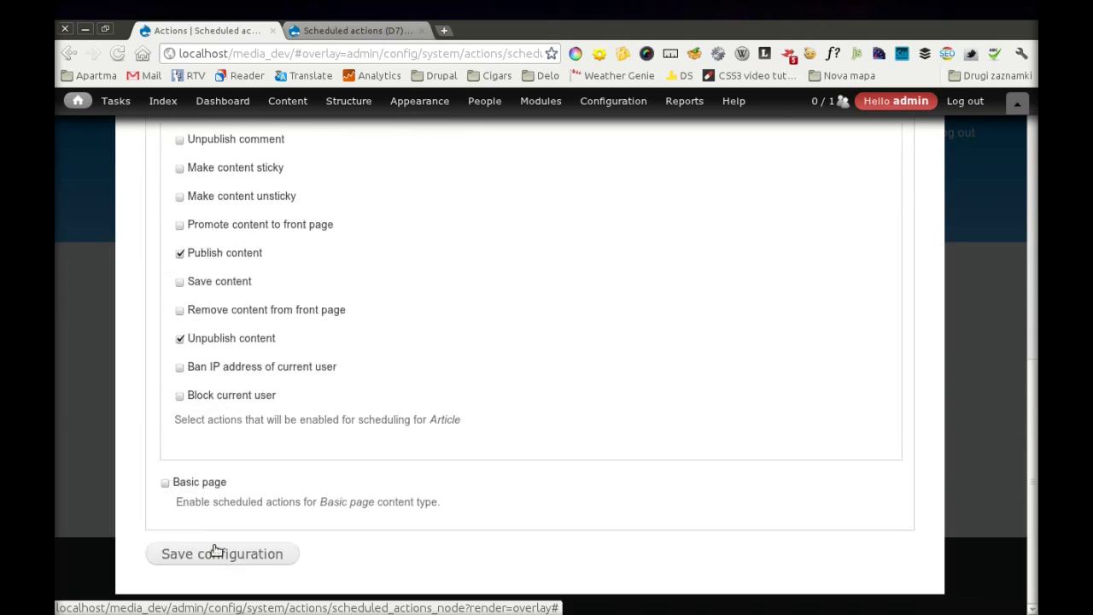
scroll(605, 427, up, 9)
scroll(140, 508, down, 9)
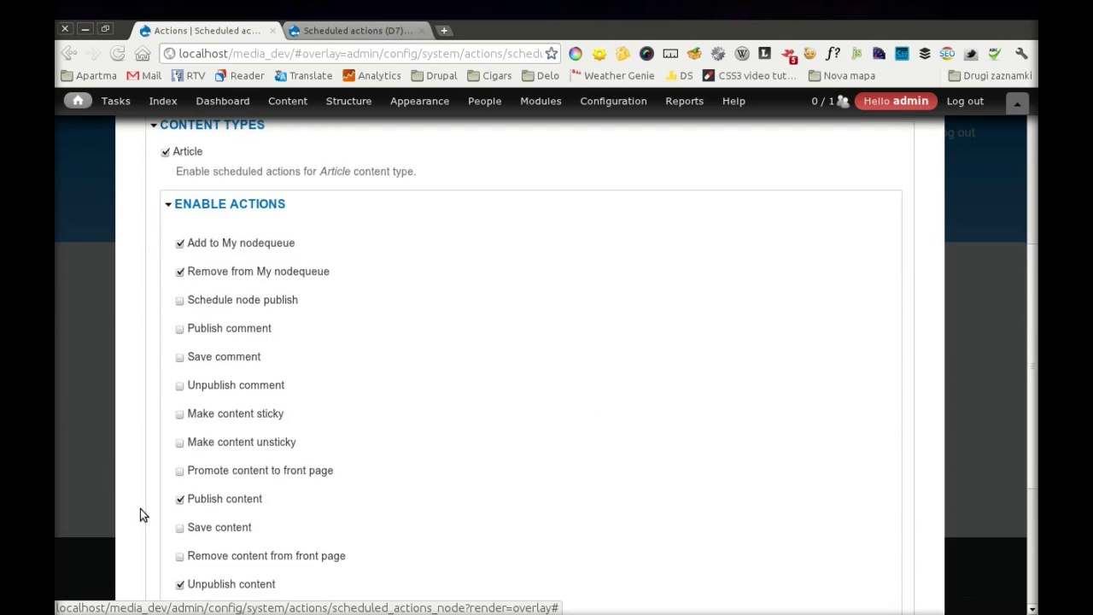
scroll(496, 370, up, 13)
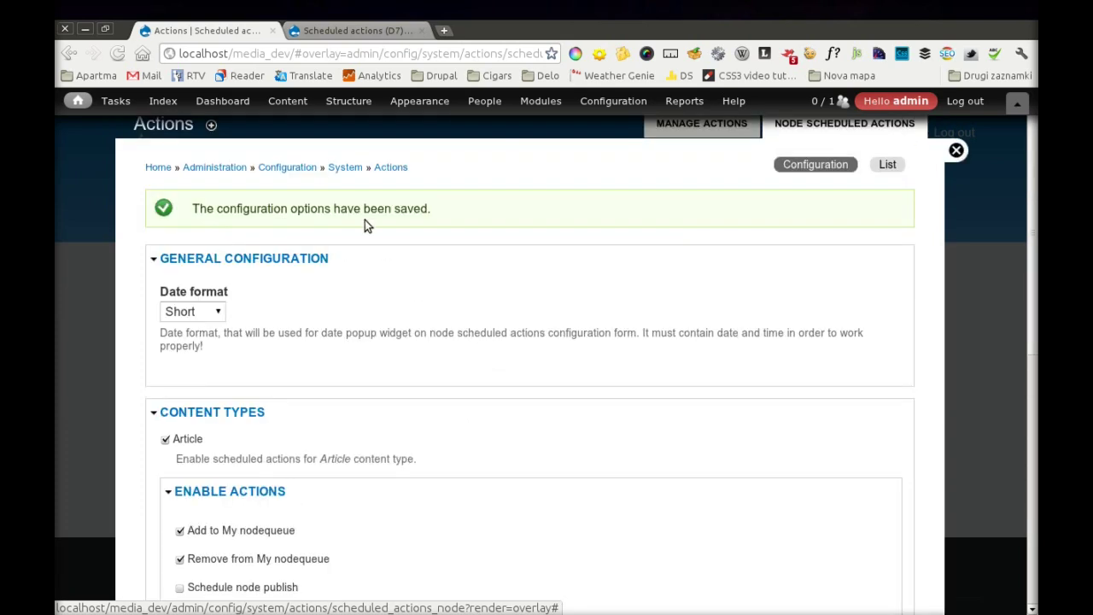
- Open the article Acsi Quae Ullamcorper Vindico for editing and show its scheduled actions settings
click(287, 101)
scroll(727, 334, down, 5)
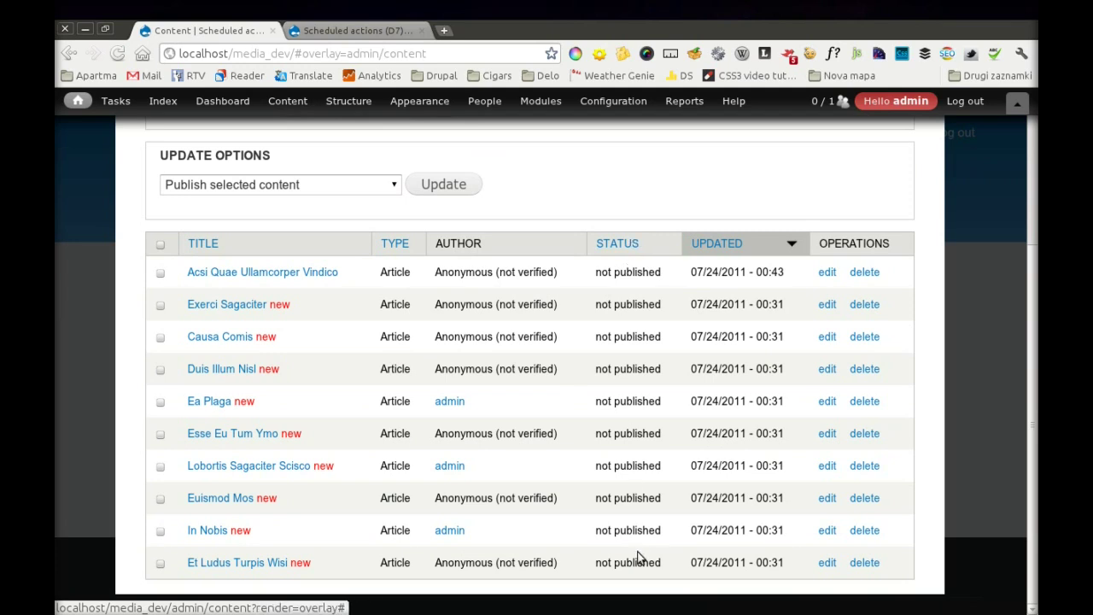
click(828, 273)
scroll(246, 361, down, 10)
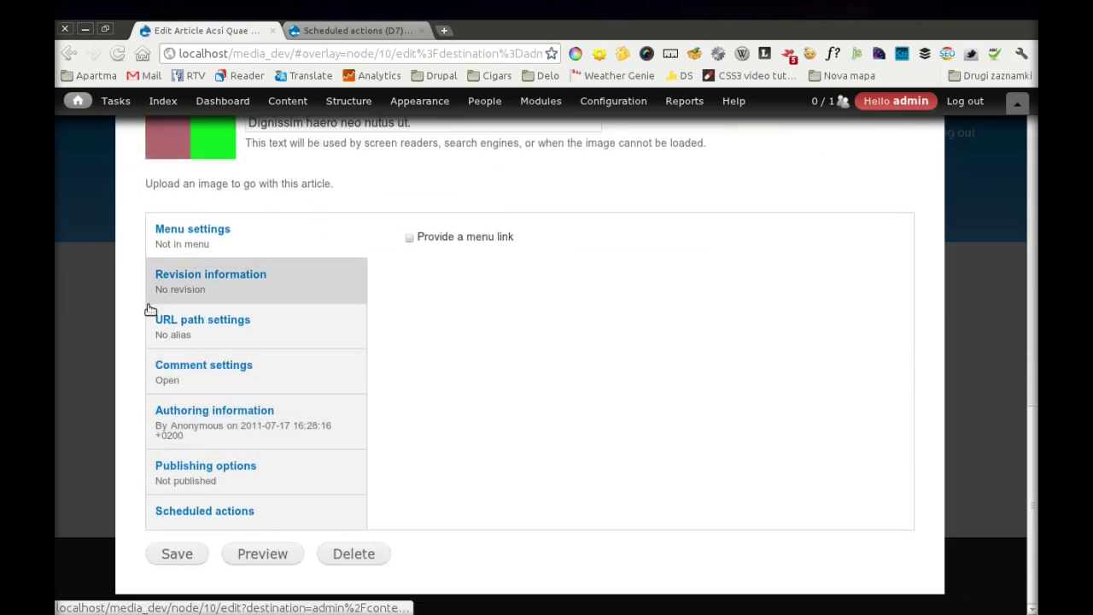
click(245, 513)
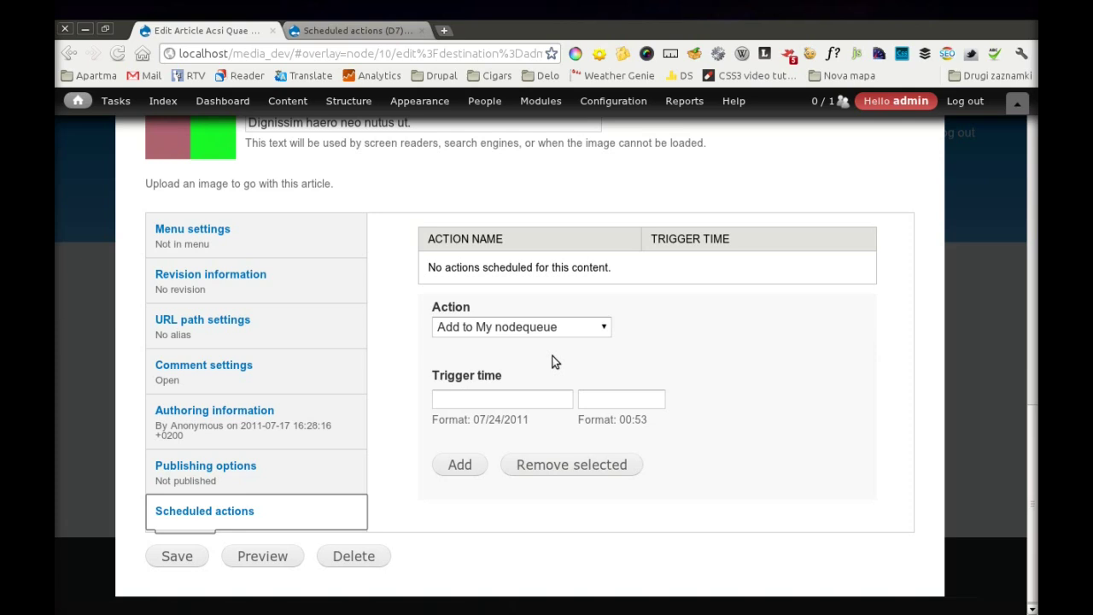
- Add a Publish content action to the article with trigger time 07/25/2011 at 08:00
click(565, 327)
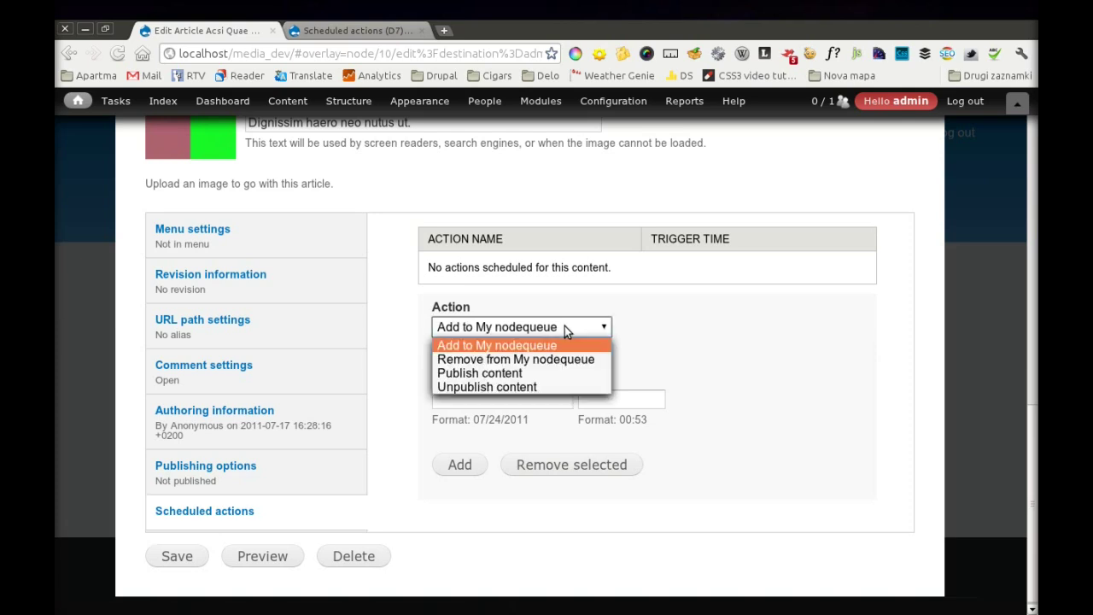
click(562, 372)
click(521, 396)
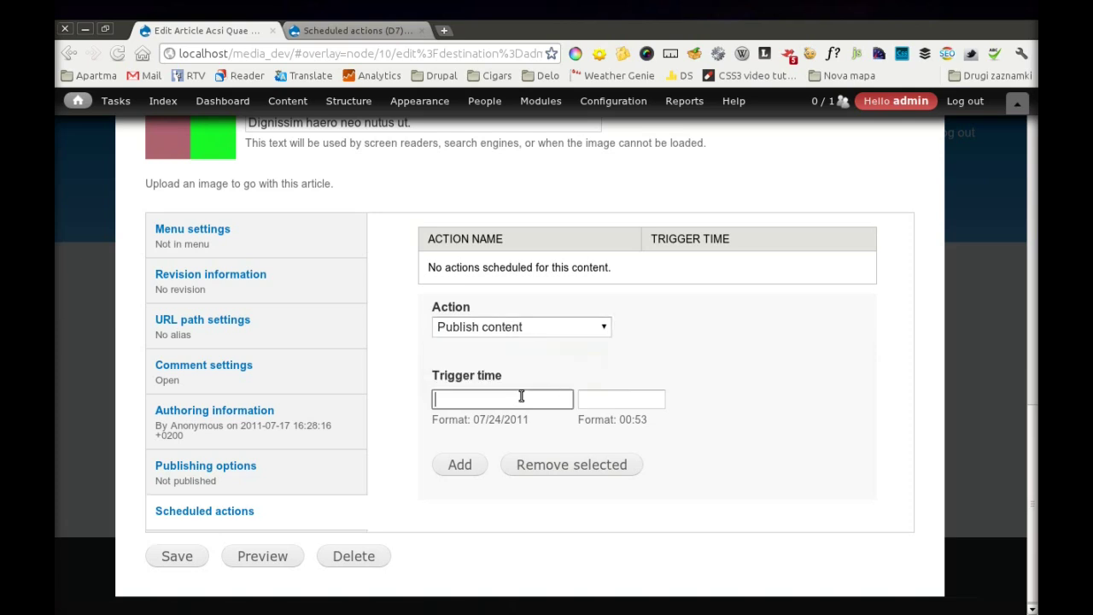
click(458, 567)
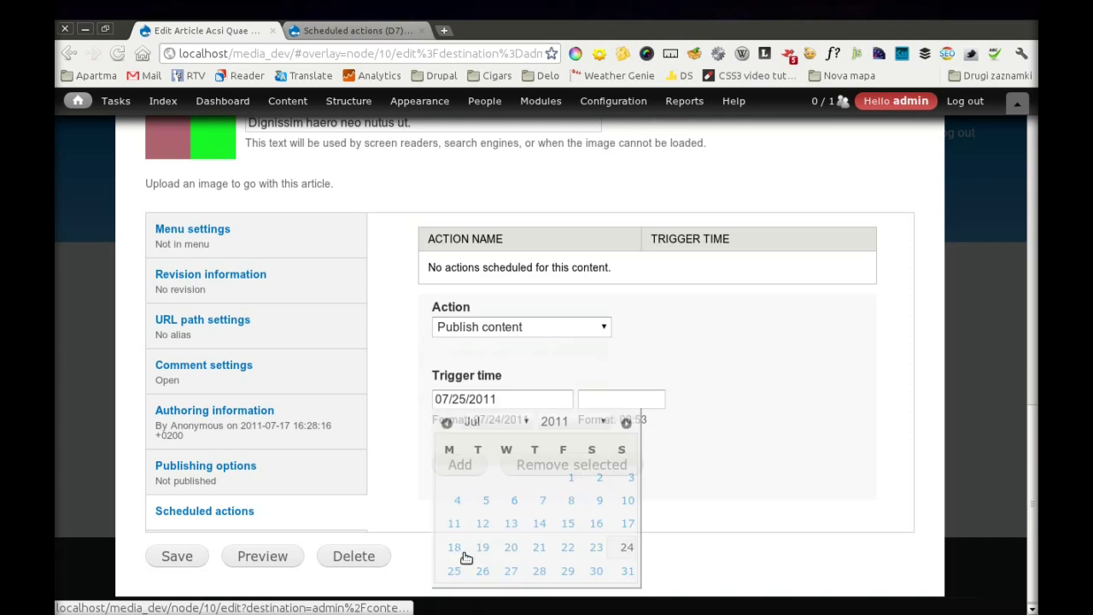
click(621, 400)
text(0800)
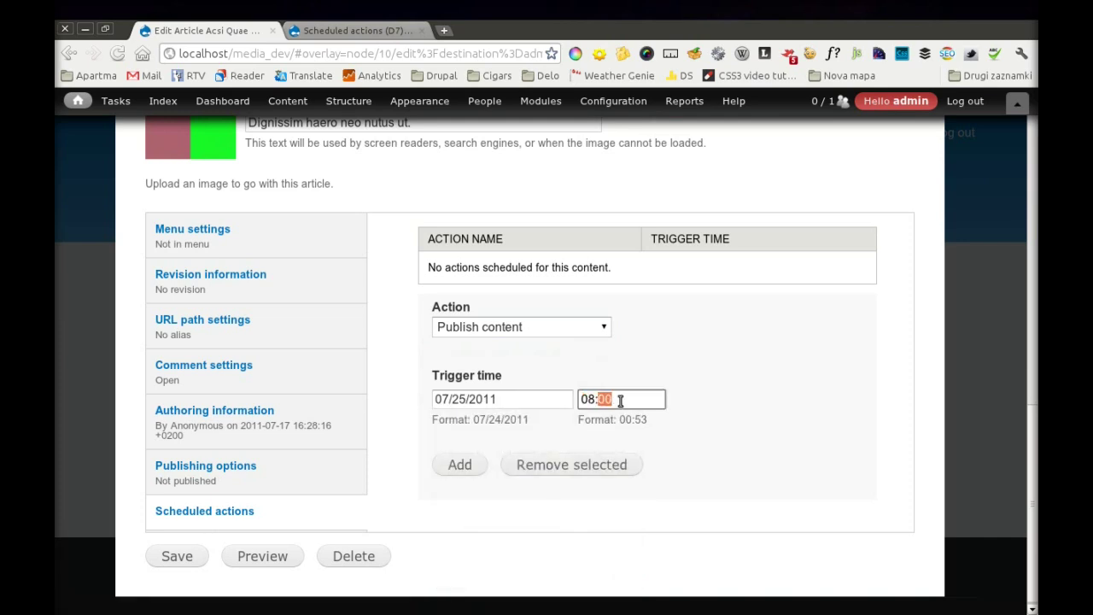
click(469, 468)
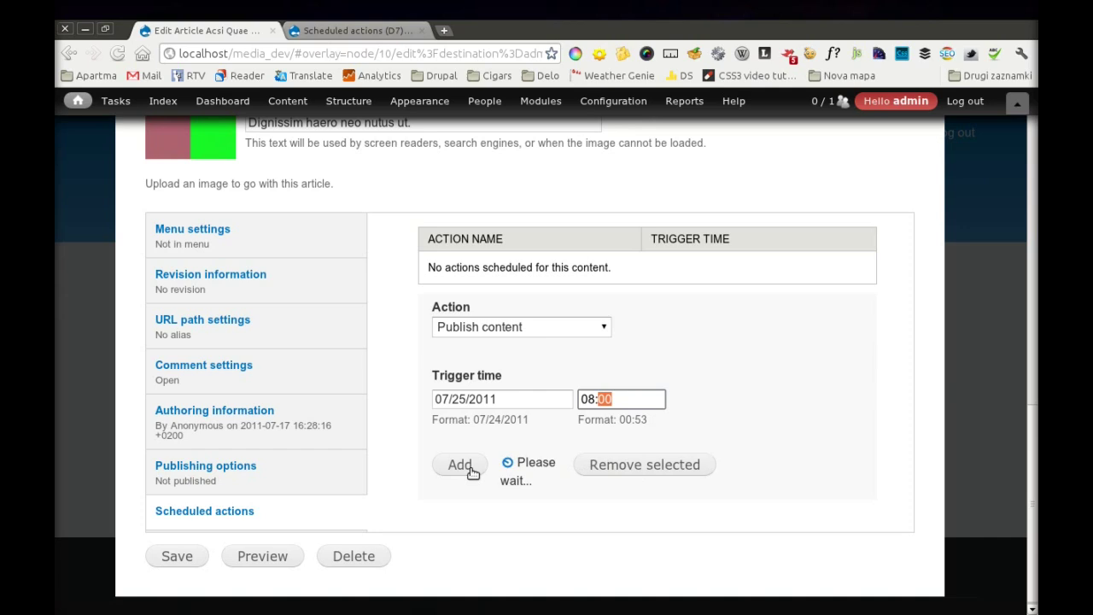
- Add an Add to My nodequeue action to the article with trigger time 07/25/2011 at 09:00
click(520, 327)
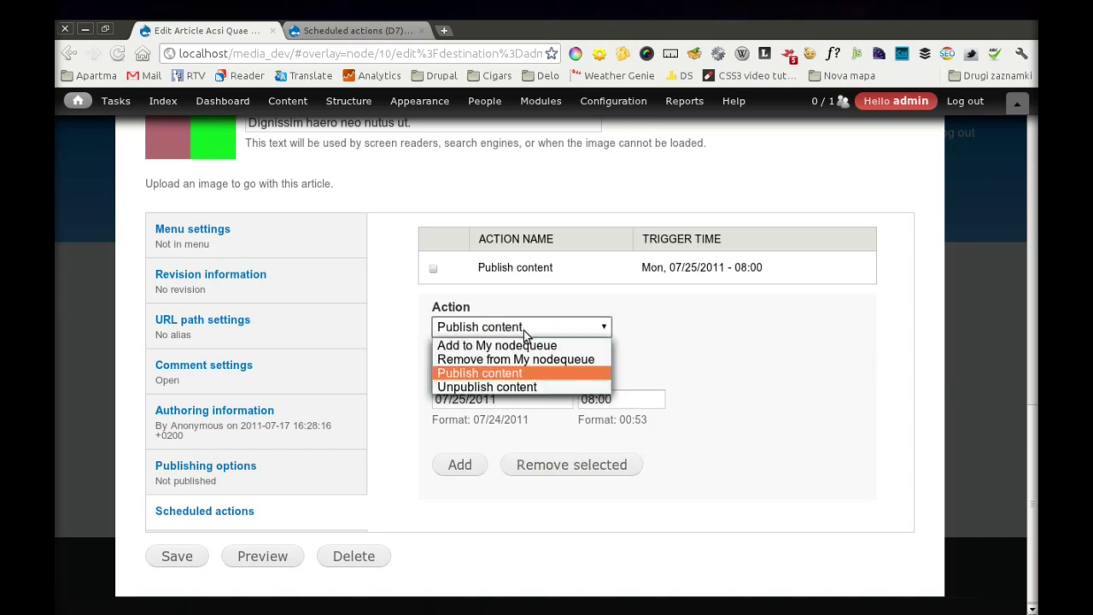
click(543, 345)
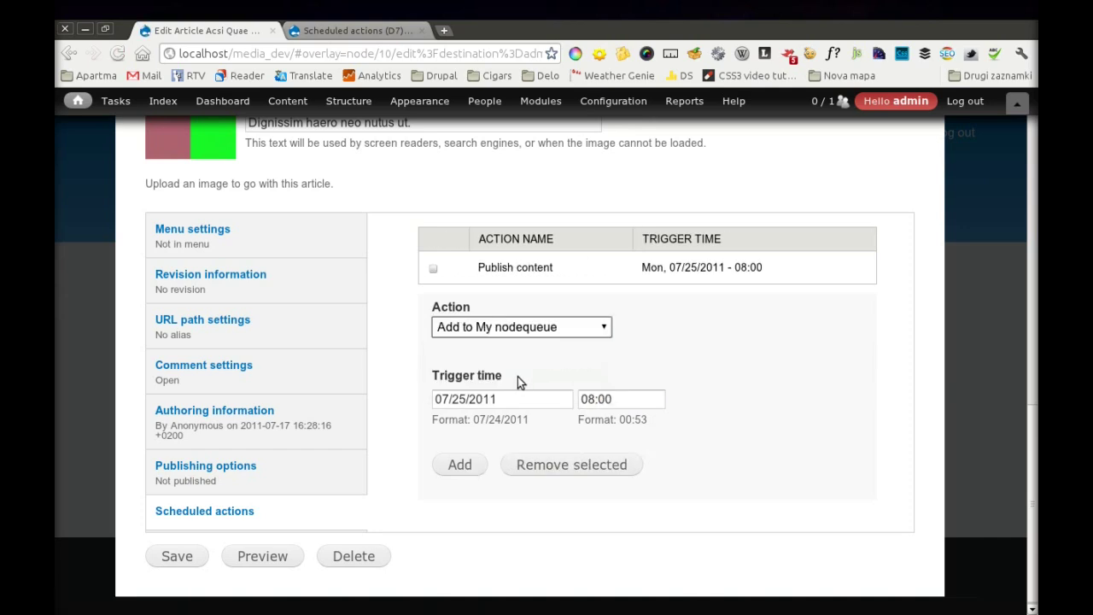
click(617, 399)
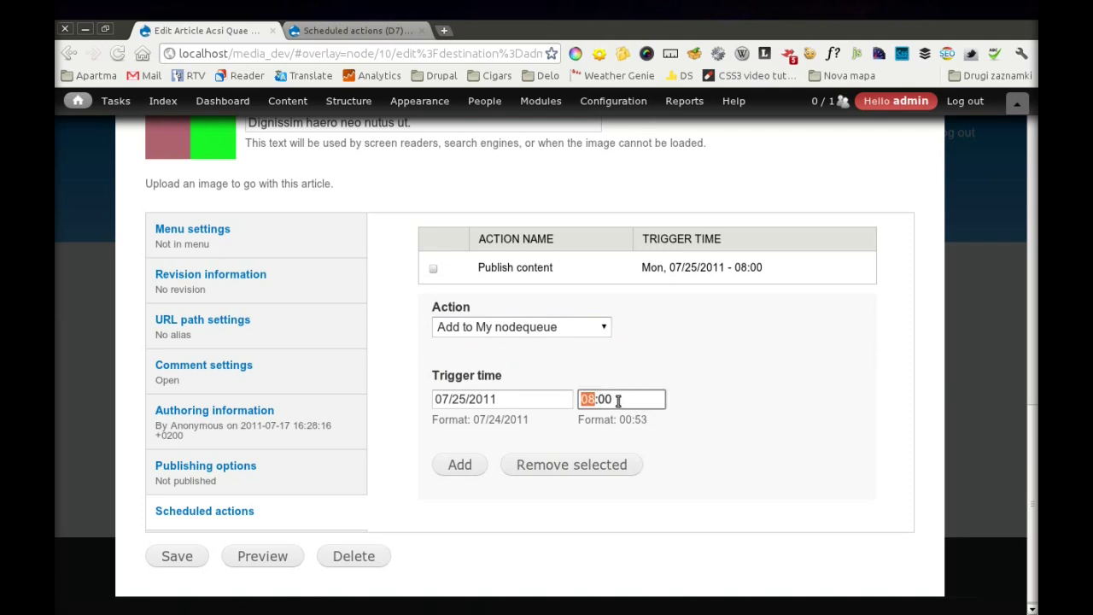
key(Up)
click(463, 468)
- Add an Unpublish content action to the article with trigger time 07/31/2011 at 09:00
click(517, 361)
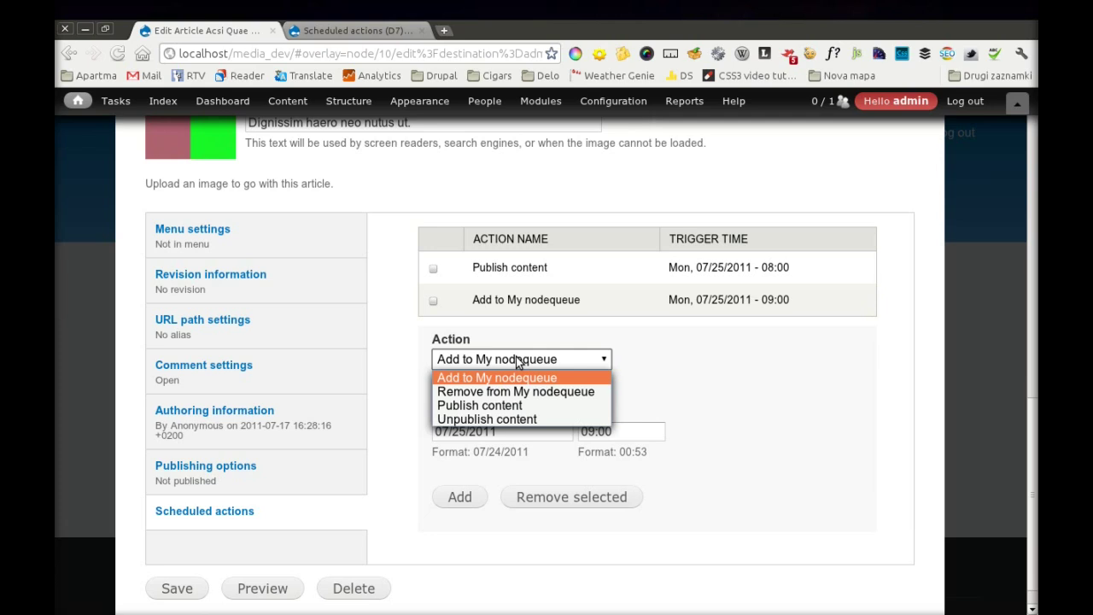
click(529, 416)
click(532, 431)
click(614, 404)
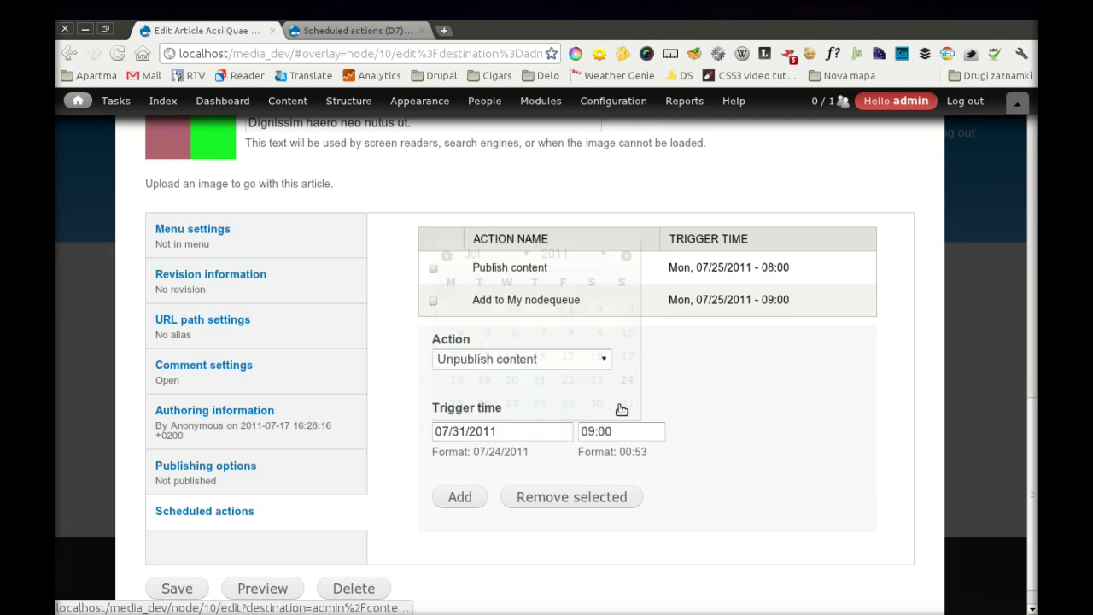
click(469, 501)
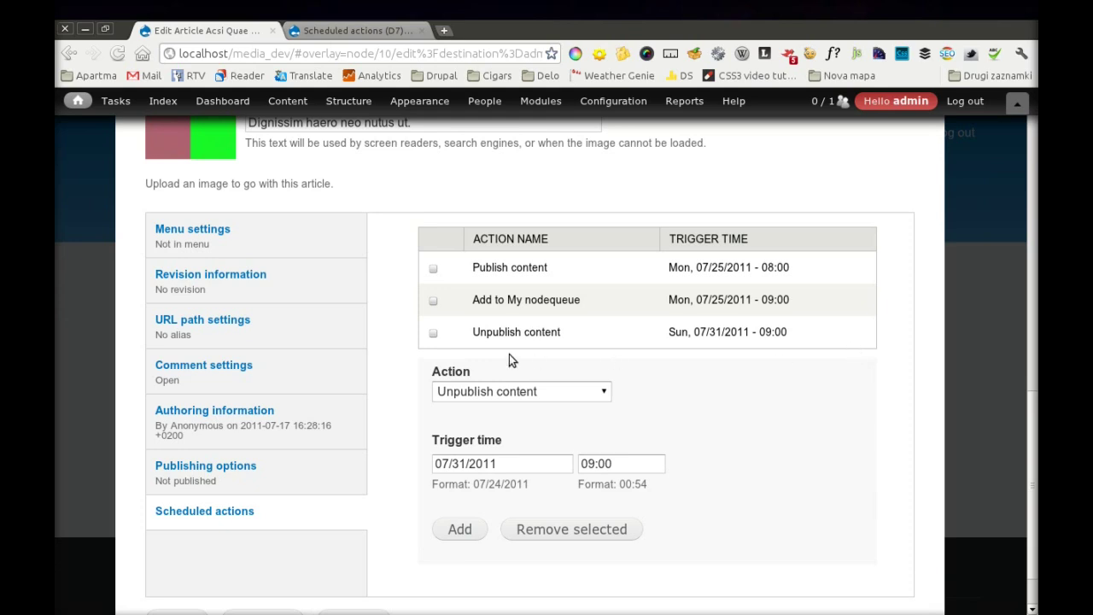
- Remove the scheduled Unpublish content action from the article and review the Publish content and Add to My nodequeue entries
click(433, 333)
click(568, 529)
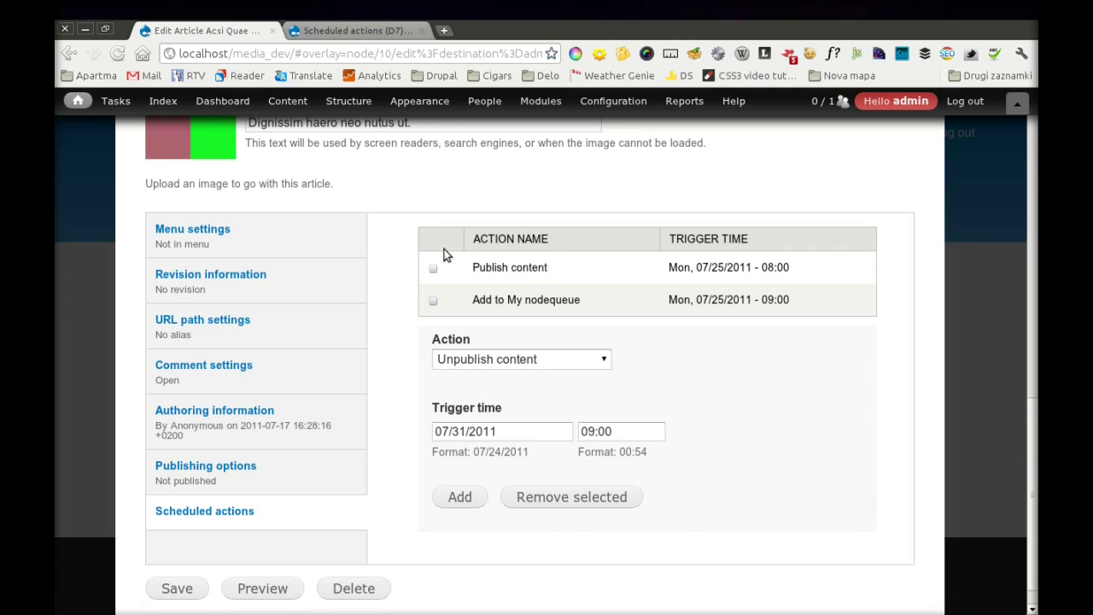
drag(472, 267, 562, 266)
click(539, 286)
drag(472, 299, 573, 308)
click(617, 402)
- Go to the system Actions configuration and open the list of node scheduled actions
mouse_move(613, 102)
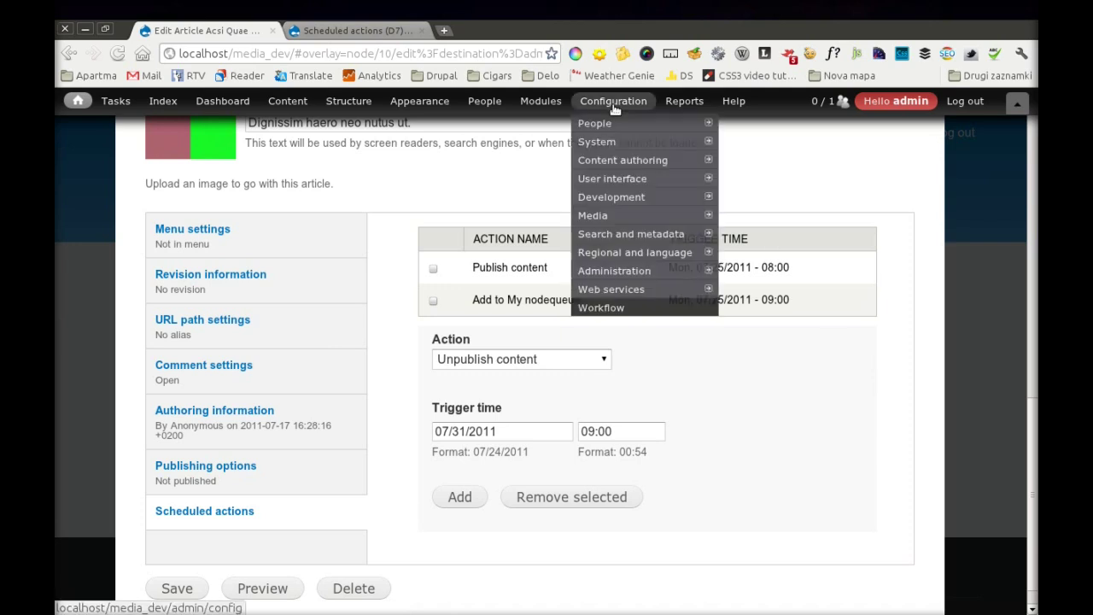
mouse_move(632, 150)
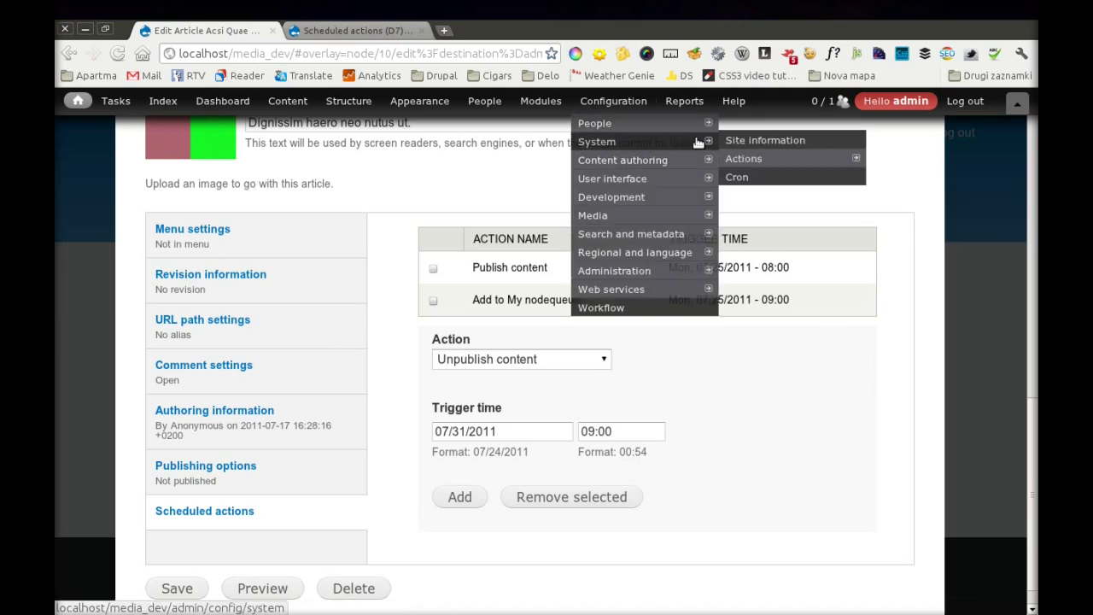
click(747, 161)
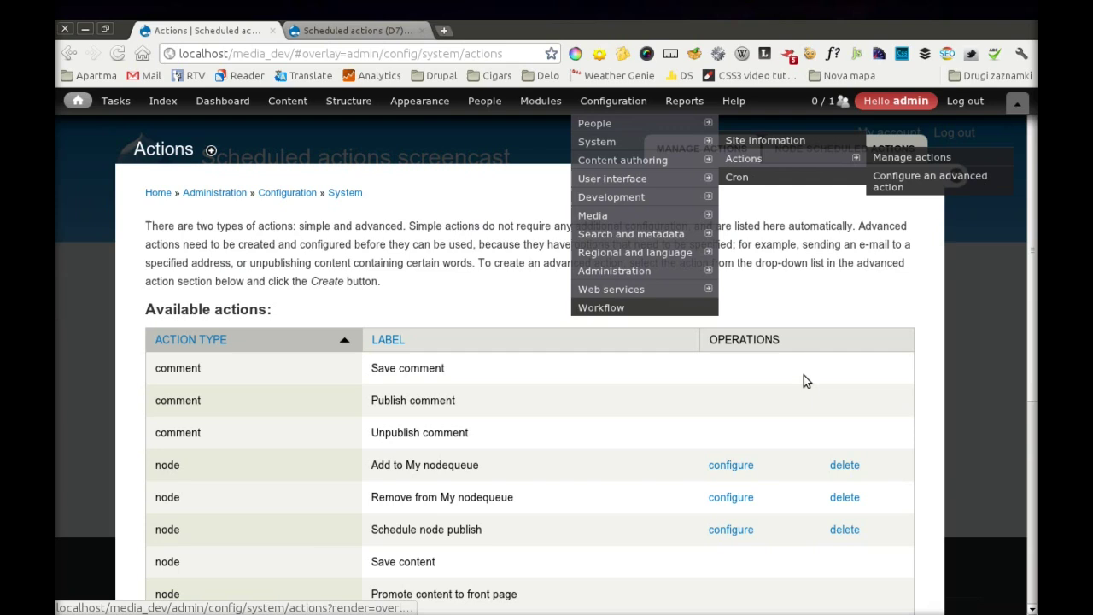
click(824, 155)
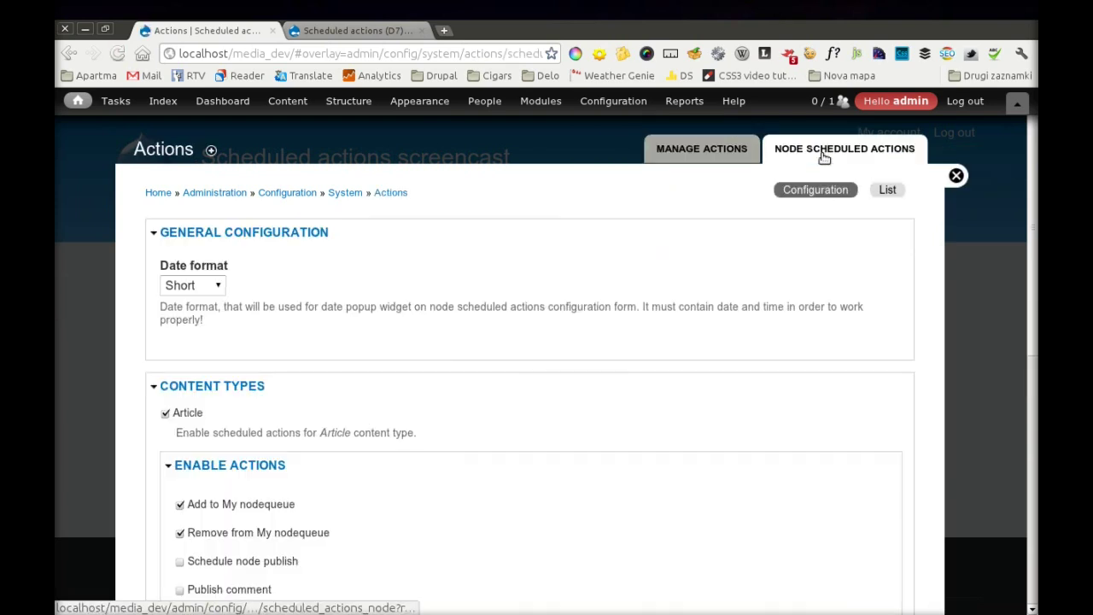
click(888, 190)
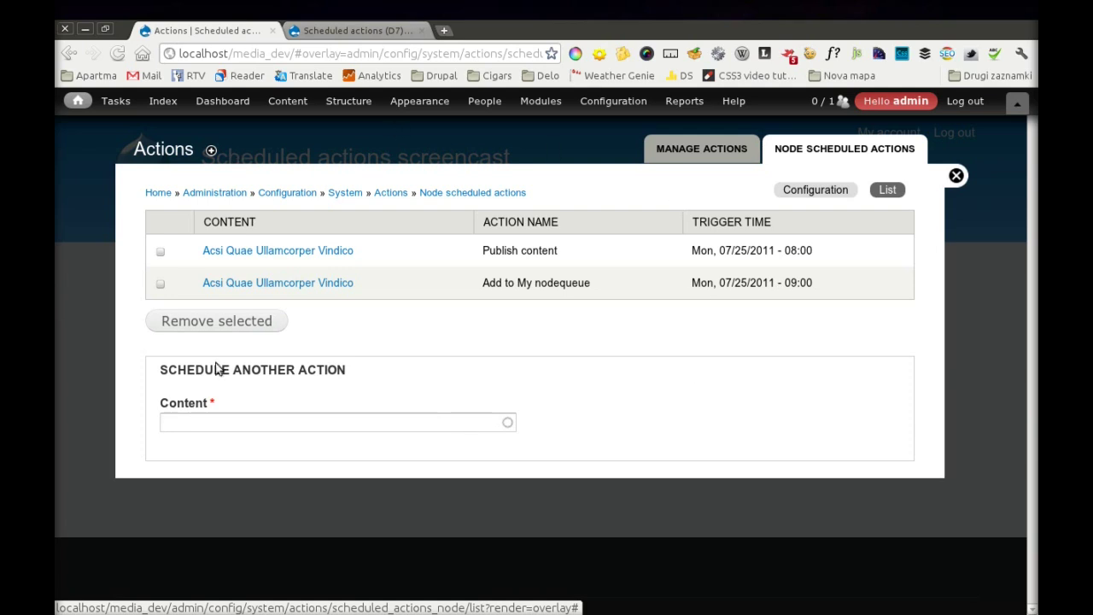
- Select Lobortis Sagaciter Scisco as the content for another scheduled action and choose Publish content as its action
click(392, 422)
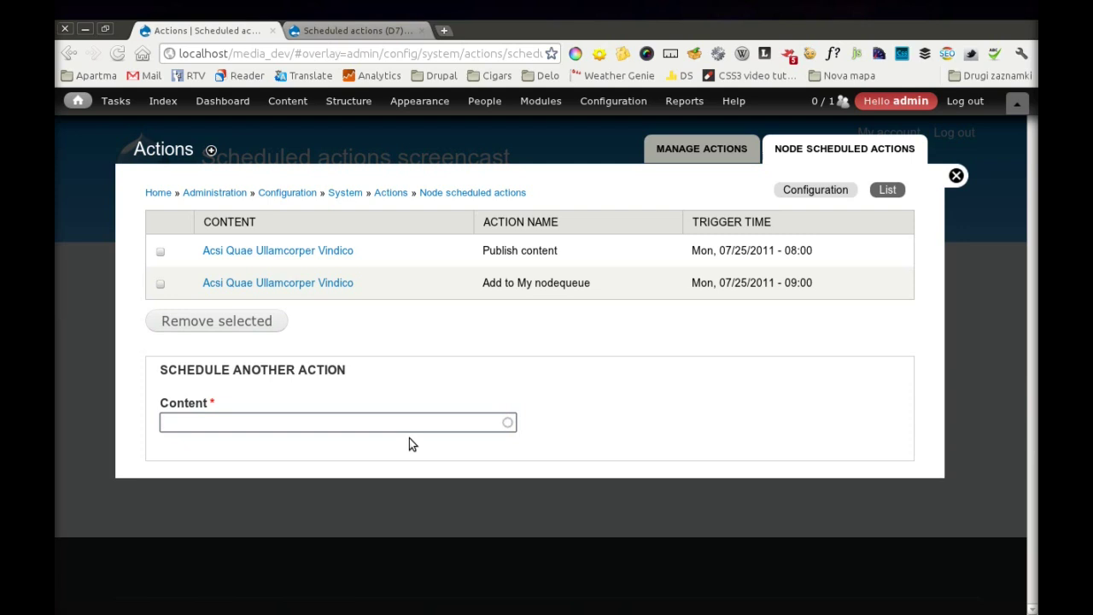
text(L)
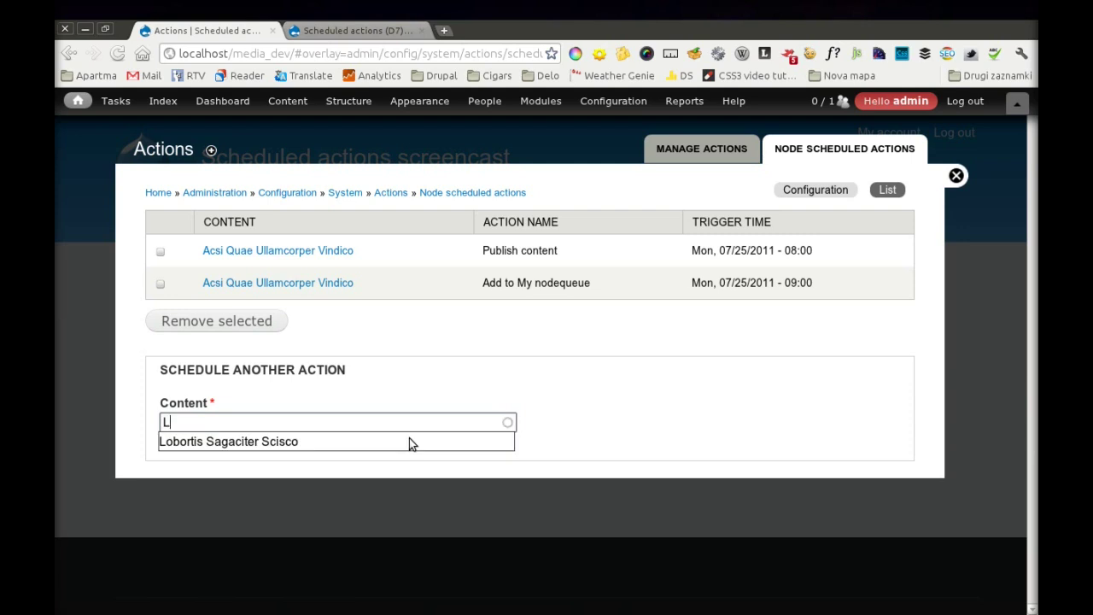
click(365, 441)
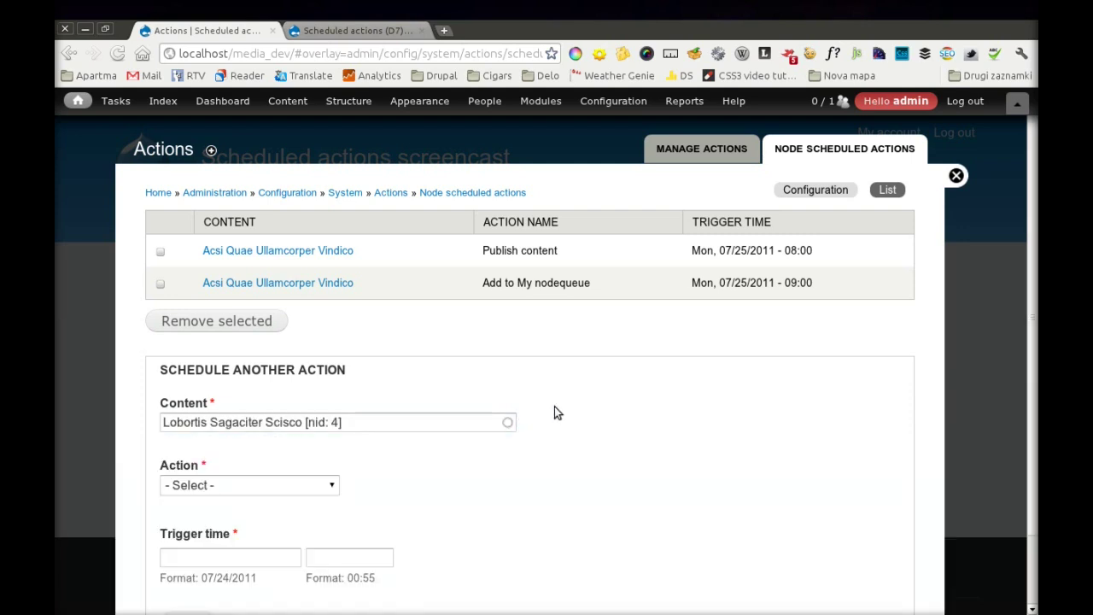
scroll(525, 438, down, 2)
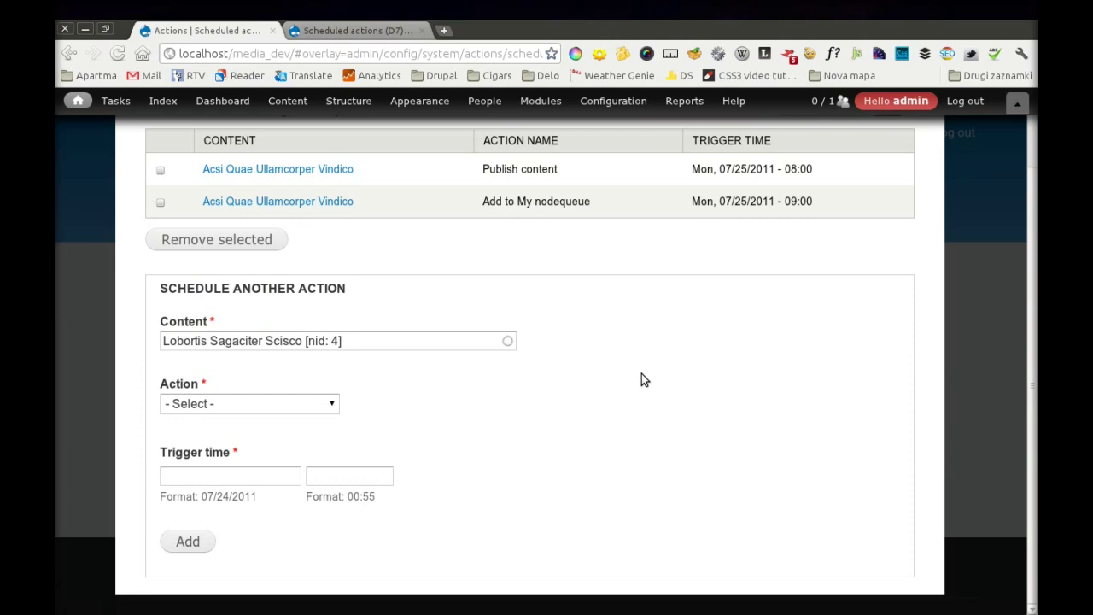
click(317, 409)
click(304, 461)
- Set the trigger time to 07/25/2011 at 08:00 and add the scheduled action to the list
click(233, 478)
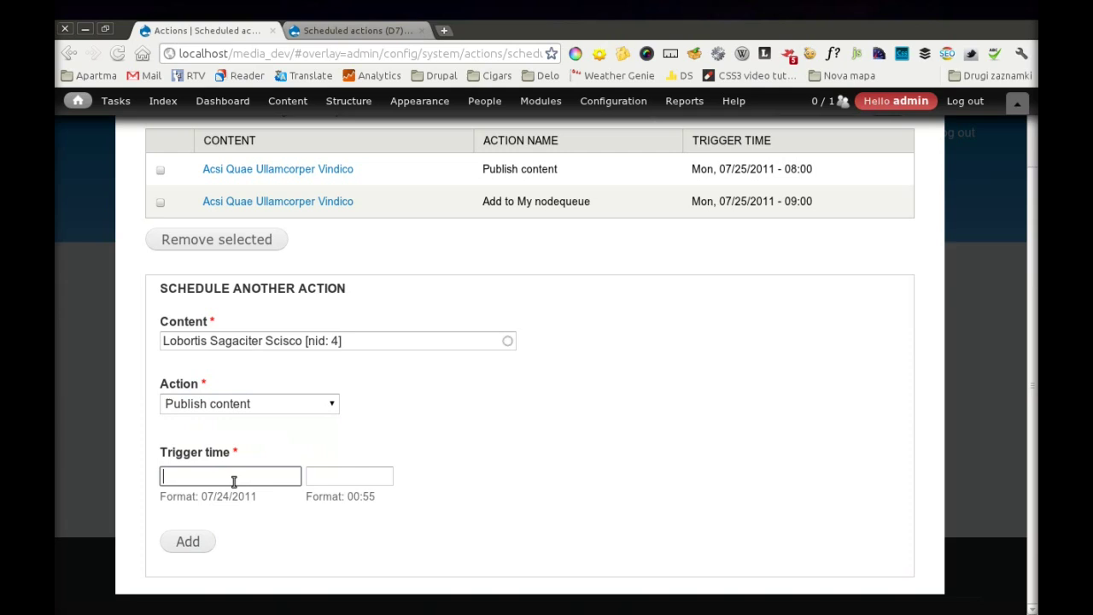
click(181, 448)
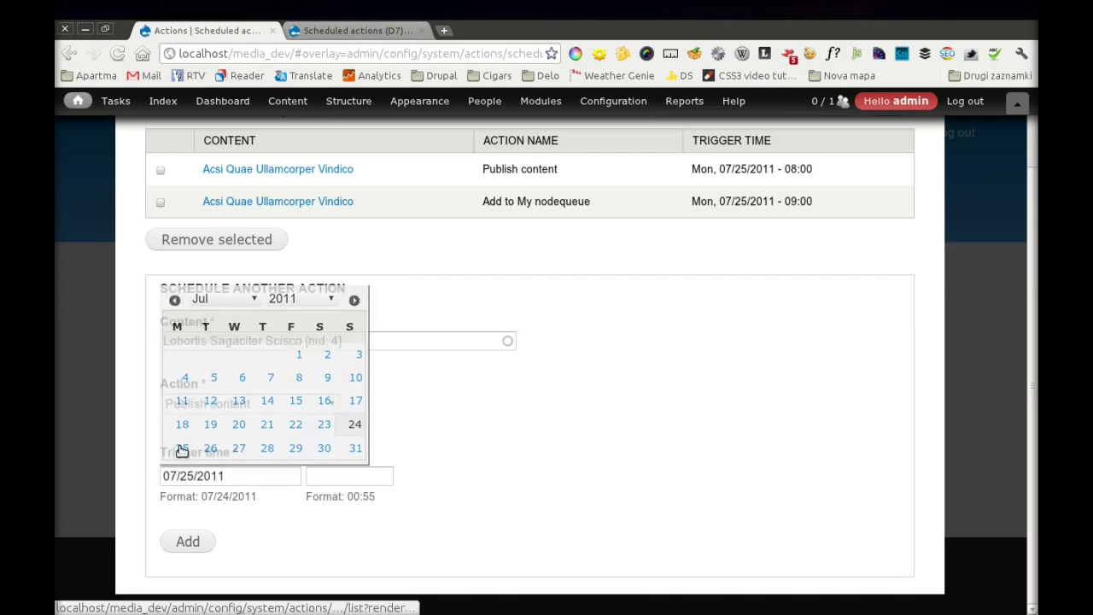
click(354, 476)
text(08:00)
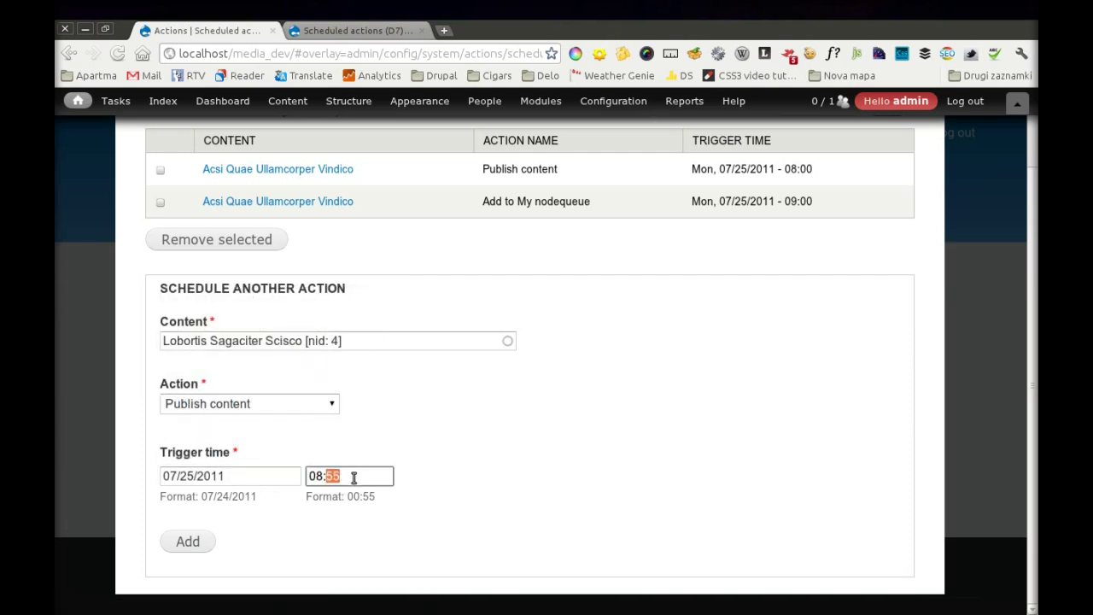
click(394, 461)
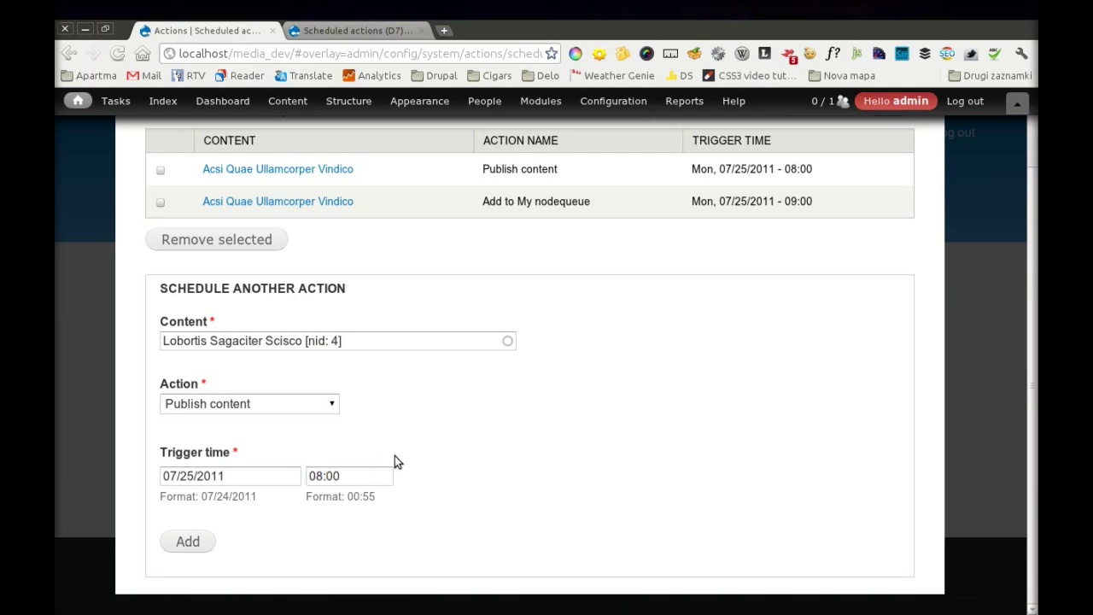
click(190, 541)
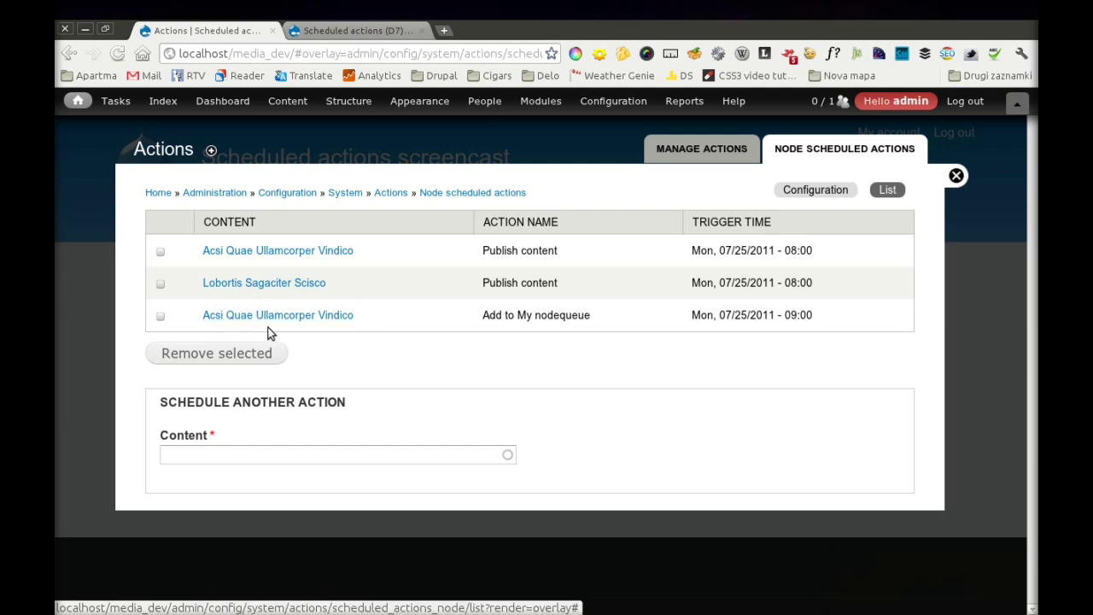
- Examine the scheduled actions list, checking the content, action name and trigger time of the entries
drag(515, 315, 587, 315)
click(615, 319)
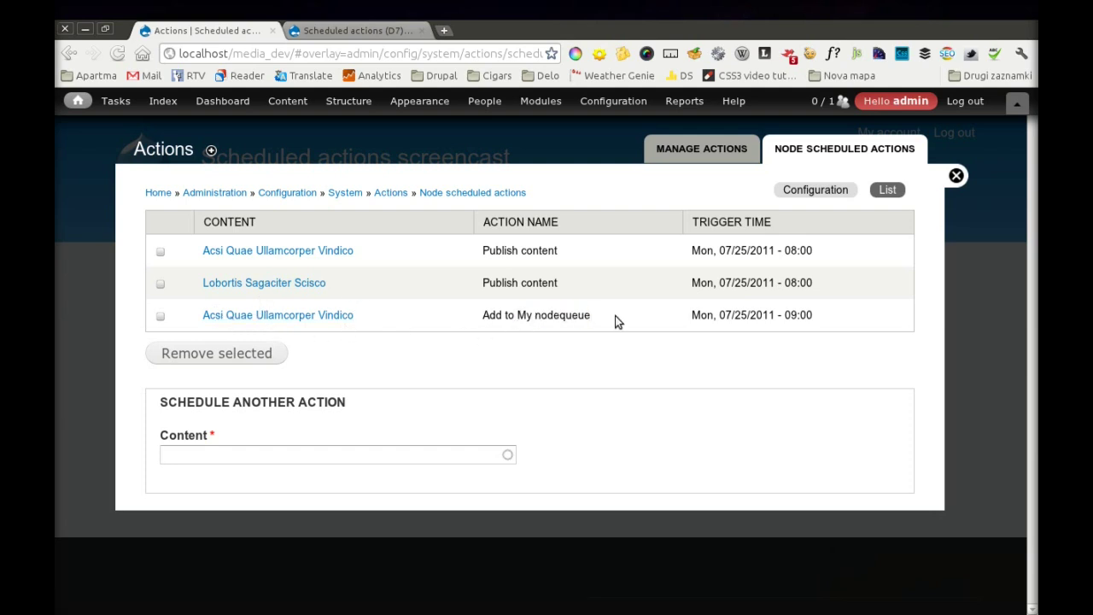
drag(775, 315, 819, 314)
click(823, 321)
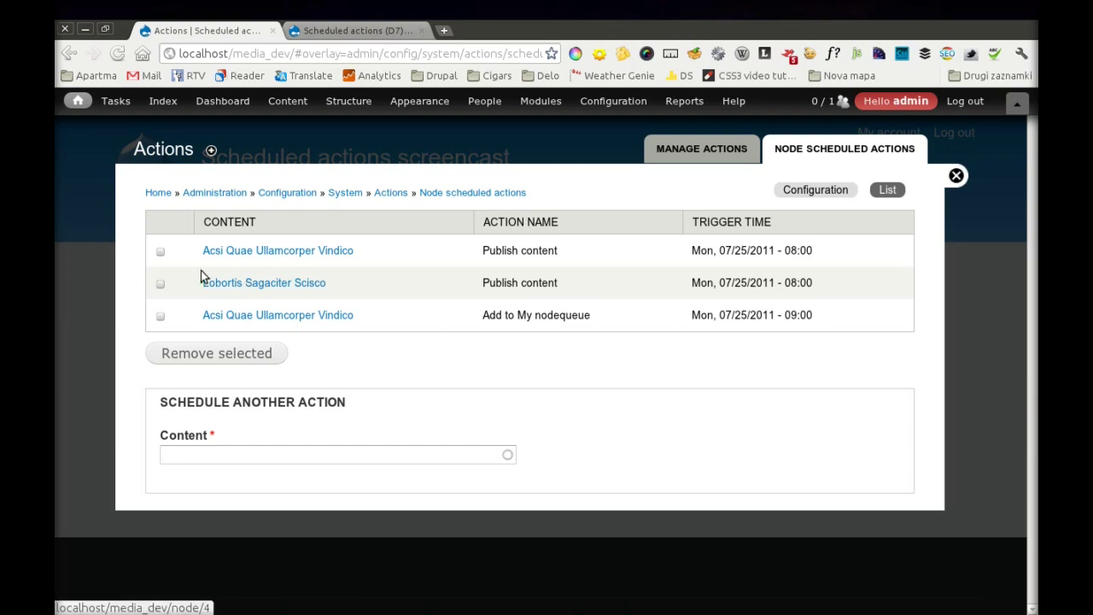
drag(161, 210, 364, 218)
click(369, 222)
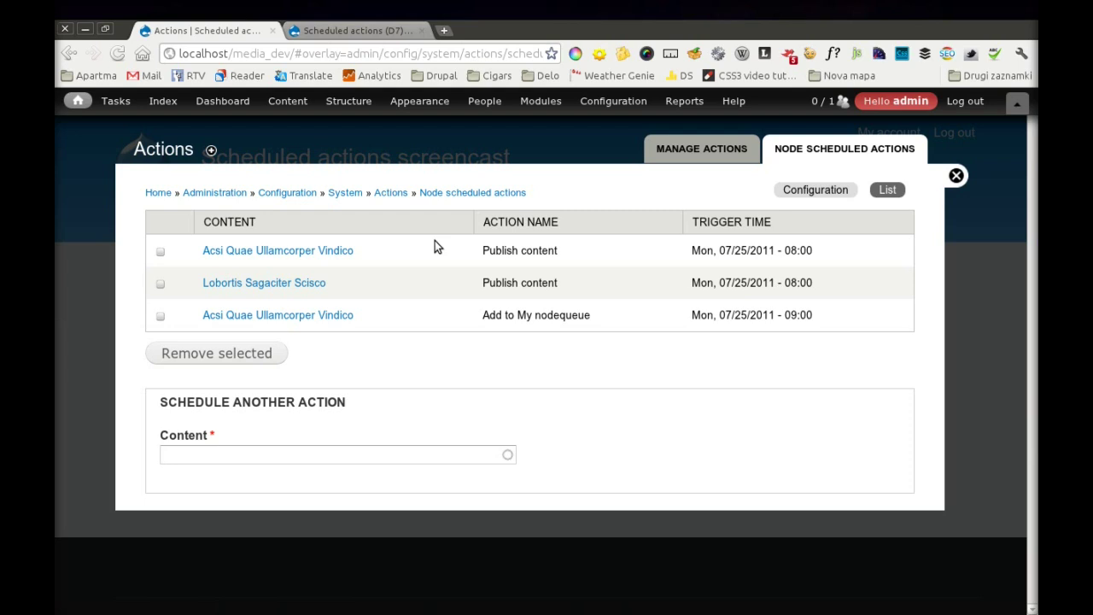
mouse_move(465, 597)
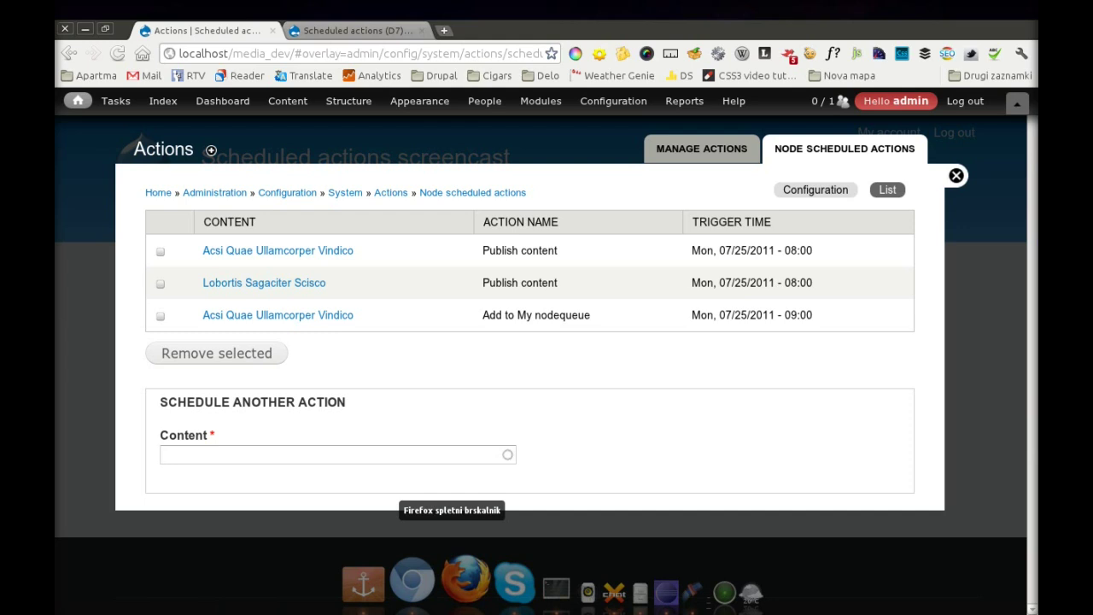